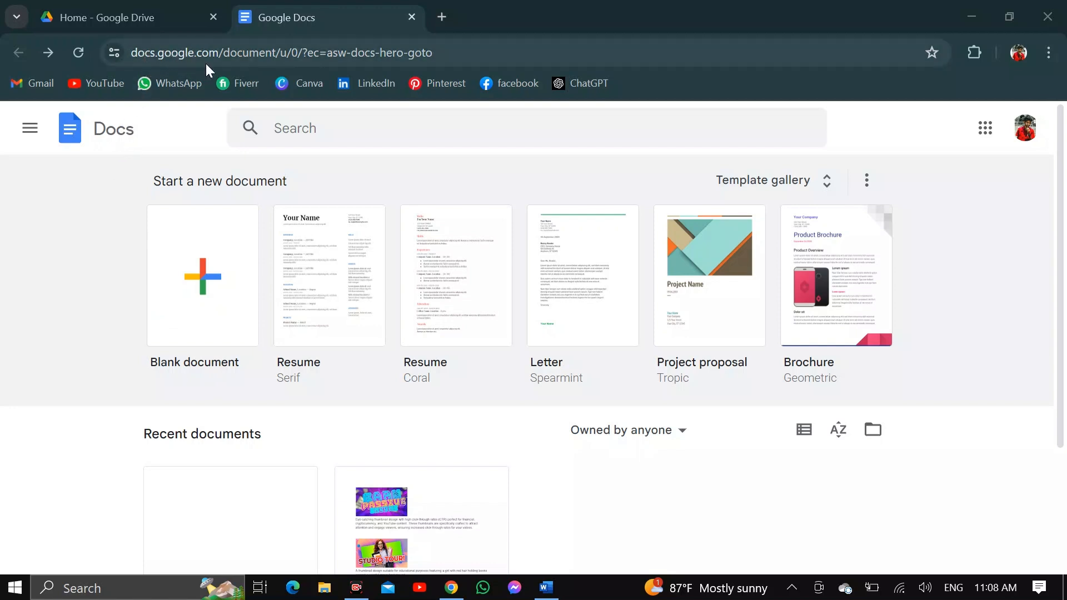
# Step: Switch to Google Drive and create a new blank Google Docs document from there
pyautogui.click(118, 19)
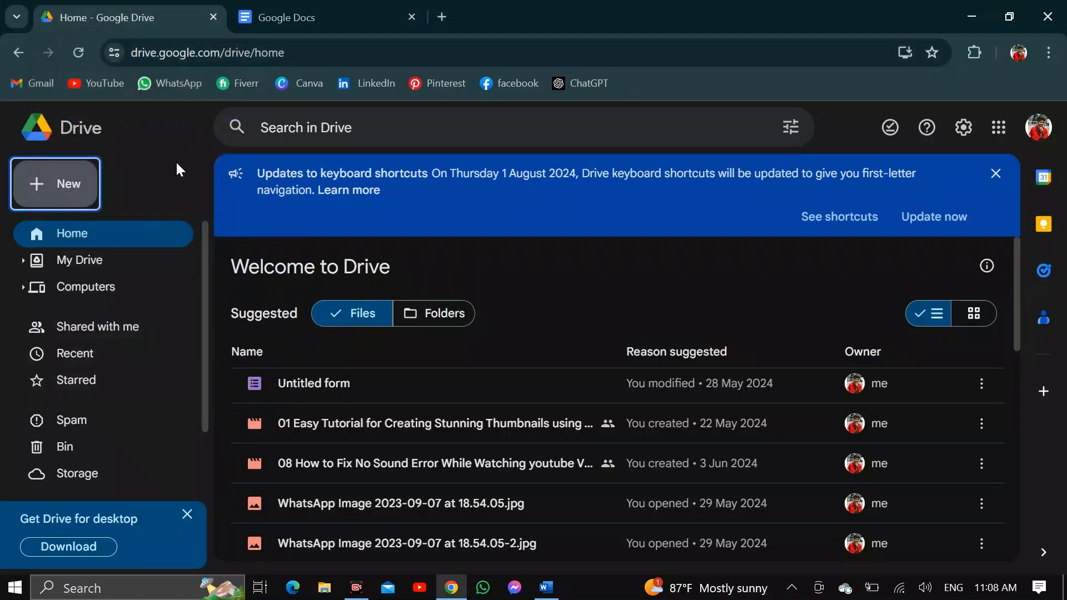
pyautogui.click(58, 189)
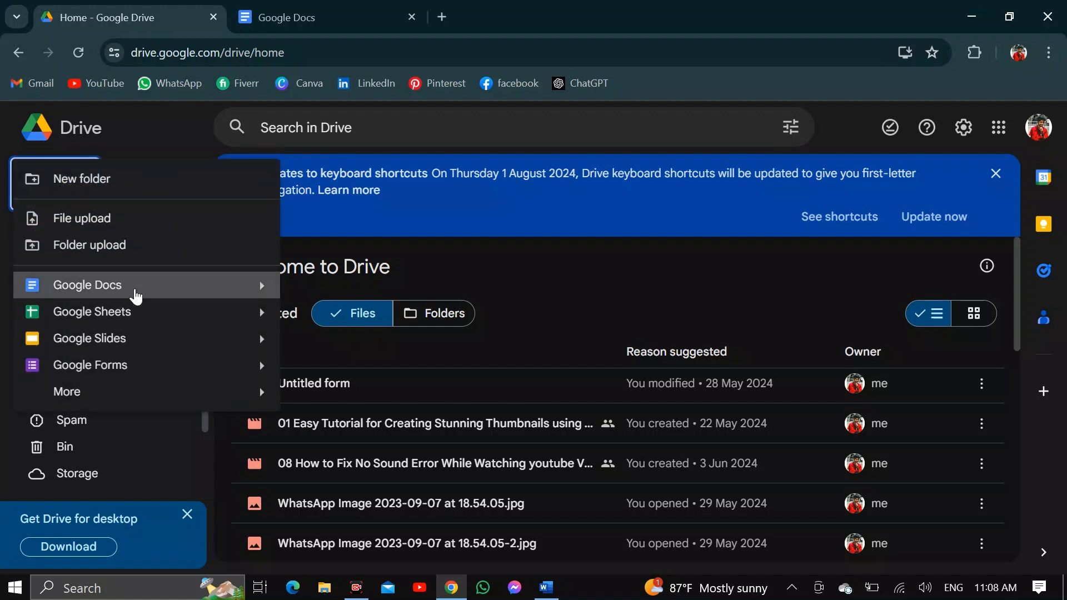
pyautogui.click(136, 295)
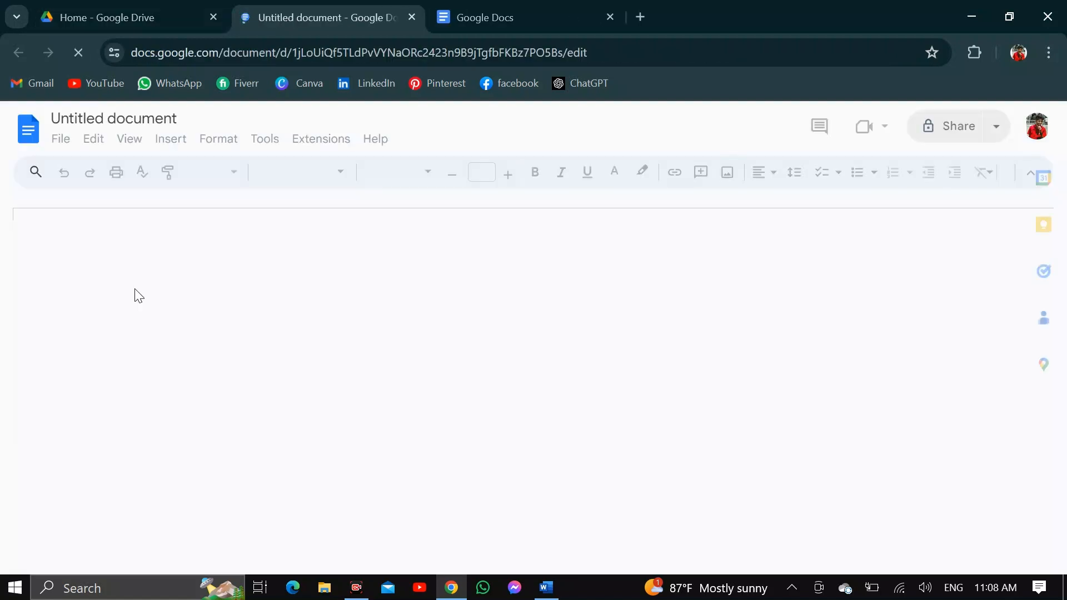
# Step: Look over the file types that can be created in Google Drive, and close the untitled document
pyautogui.click(115, 8)
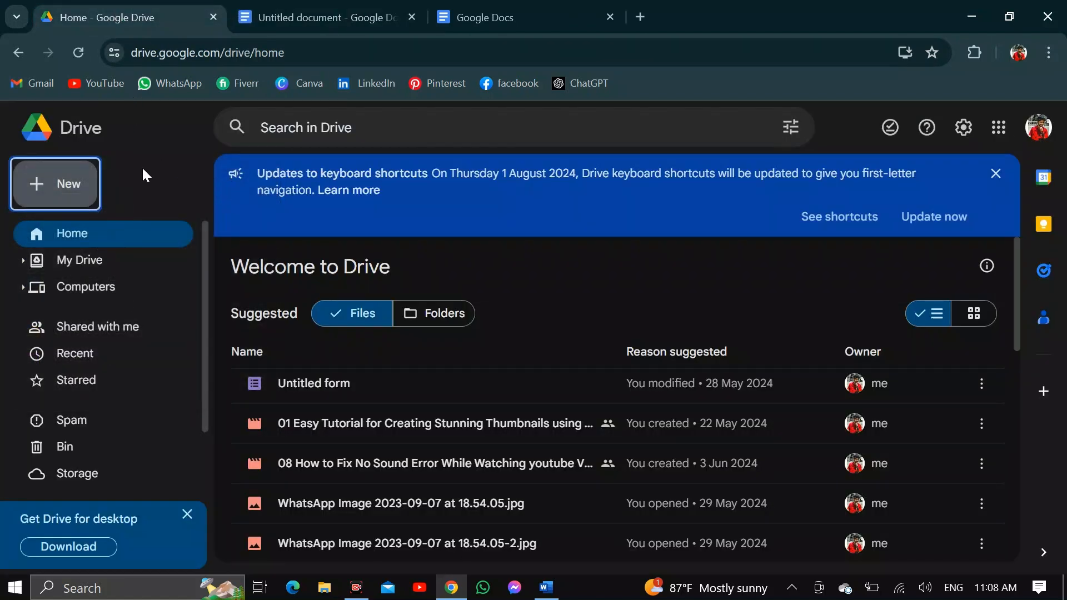
pyautogui.click(78, 192)
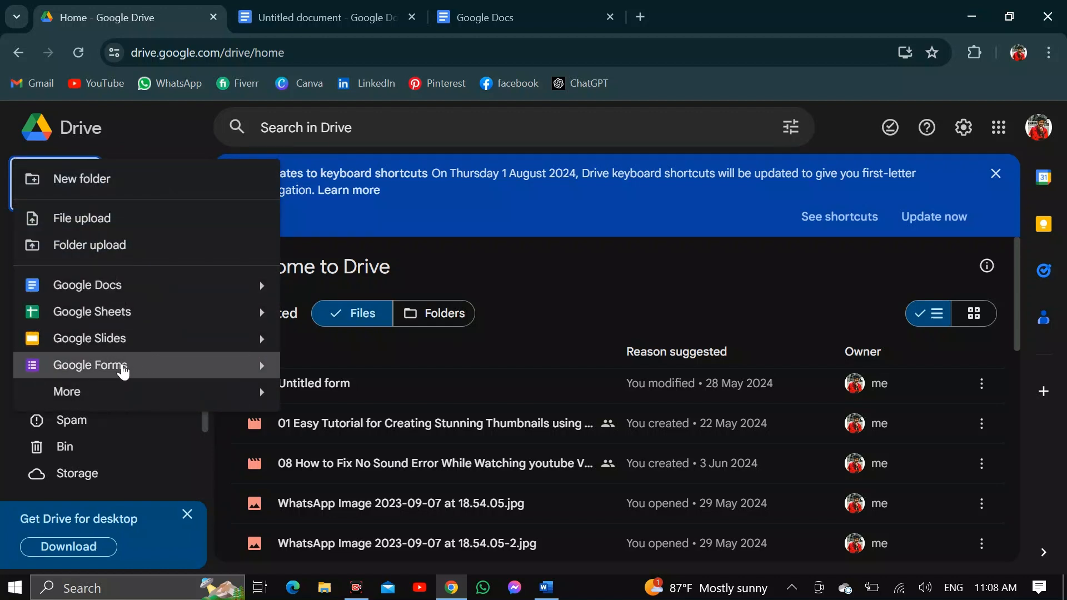
pyautogui.click(222, 391)
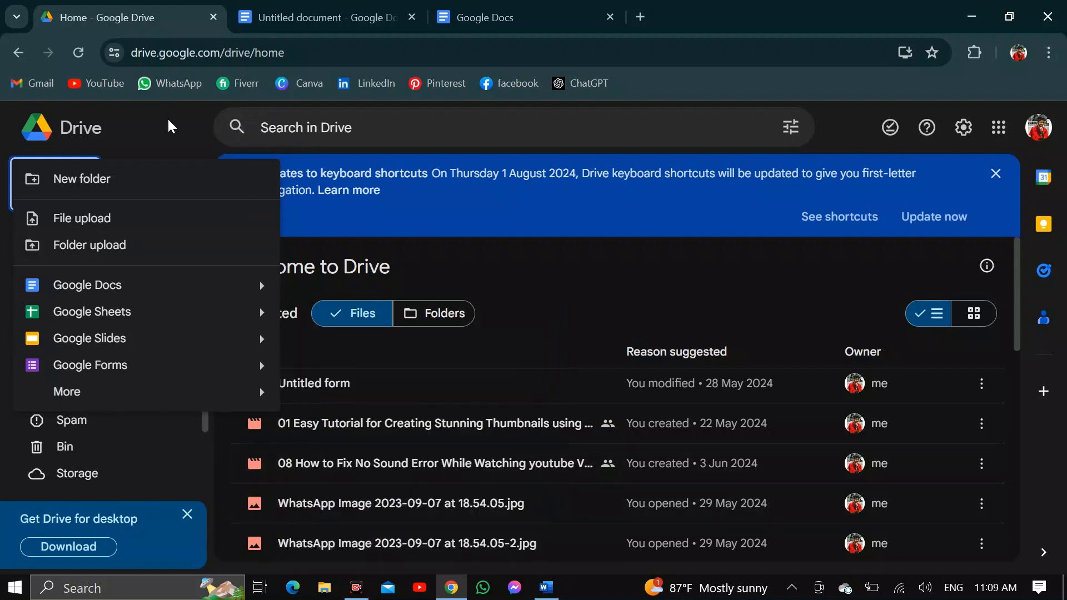
pyautogui.click(147, 120)
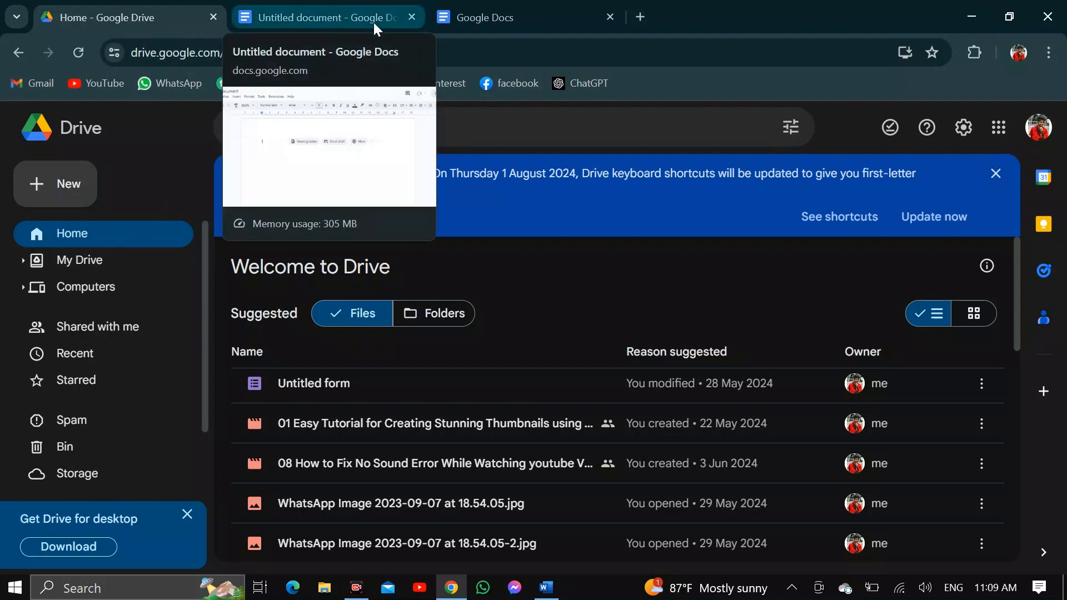
pyautogui.click(410, 19)
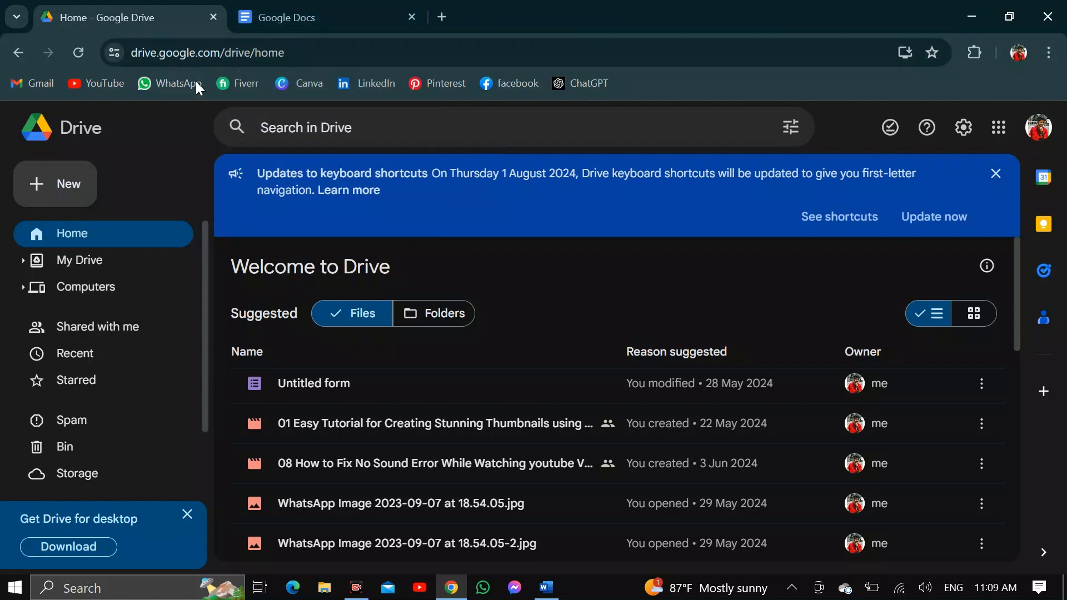
# Step: Browse the CV and letter templates in the Google Docs template gallery and return to the Docs home page
pyautogui.click(285, 36)
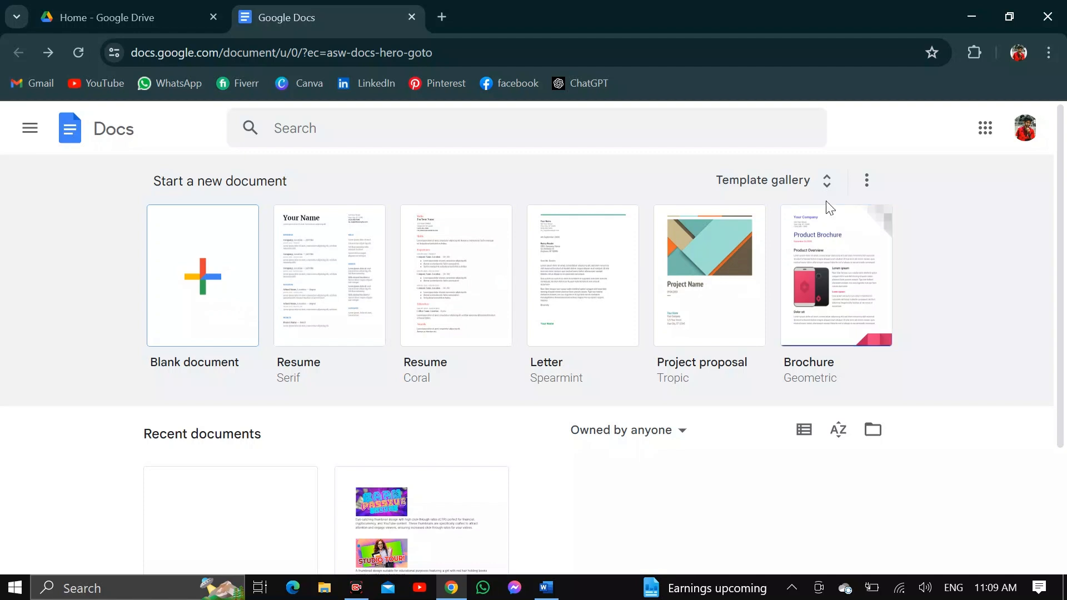
pyautogui.click(818, 180)
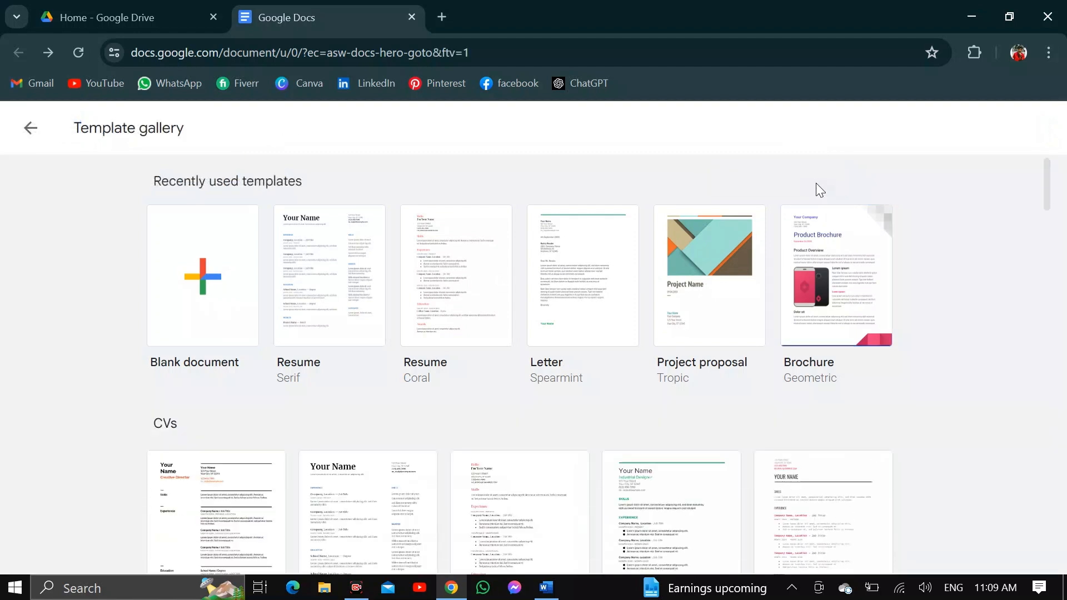
pyautogui.scroll(-3, 563, 357)
pyautogui.scroll(-15, 564, 360)
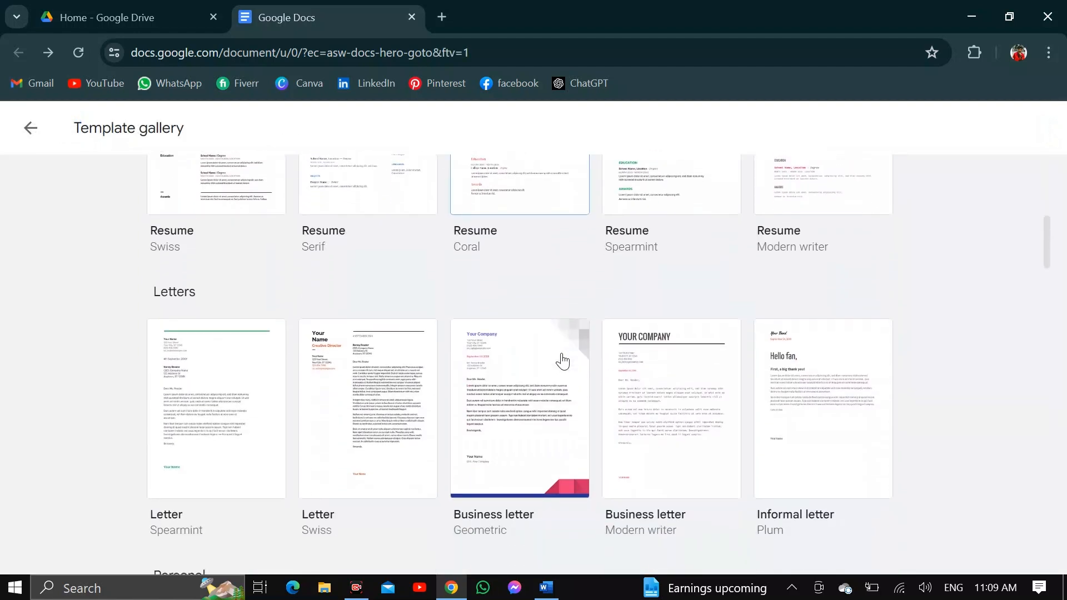
pyautogui.scroll(20, 561, 356)
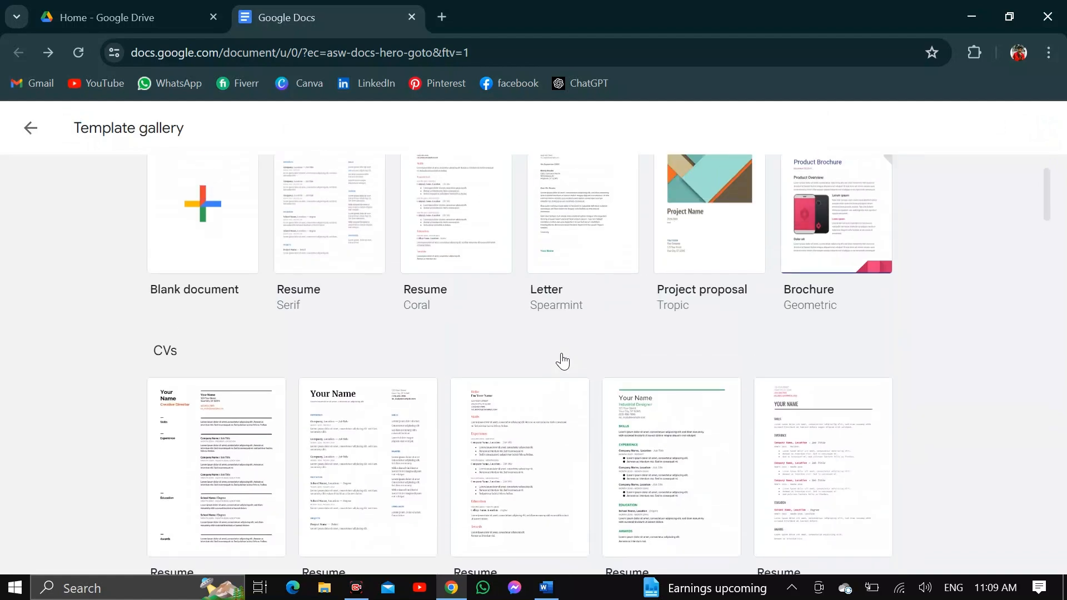
pyautogui.hotkey('alt', 'Left')
# Step: Create a blank document and rename it "my first Google docs"
pyautogui.click(225, 289)
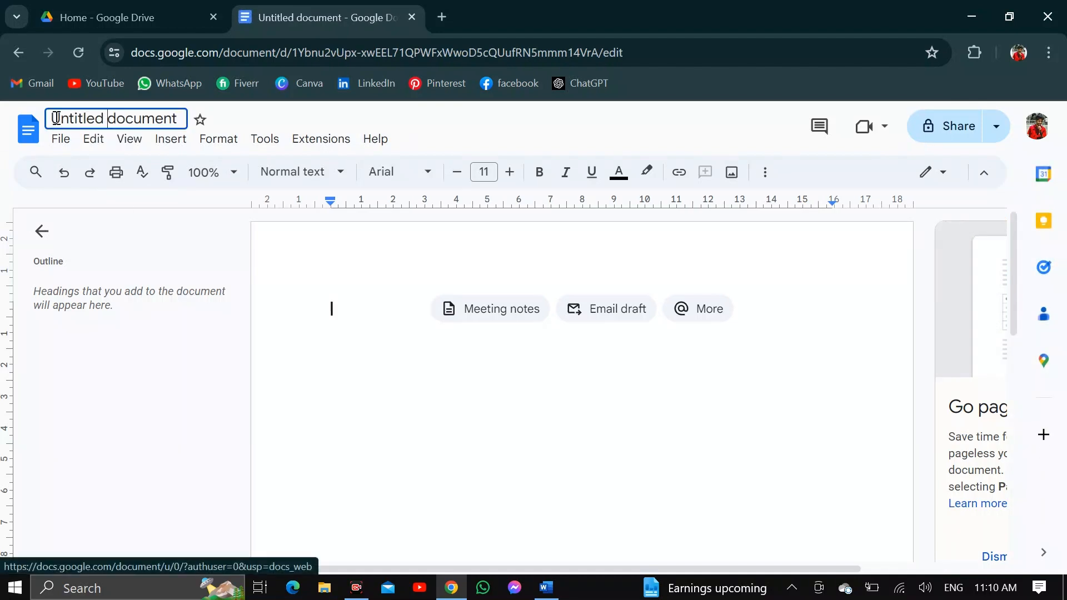
pyautogui.moveTo(50, 118); pyautogui.dragTo(185, 135)
pyautogui.press('BackSpace')
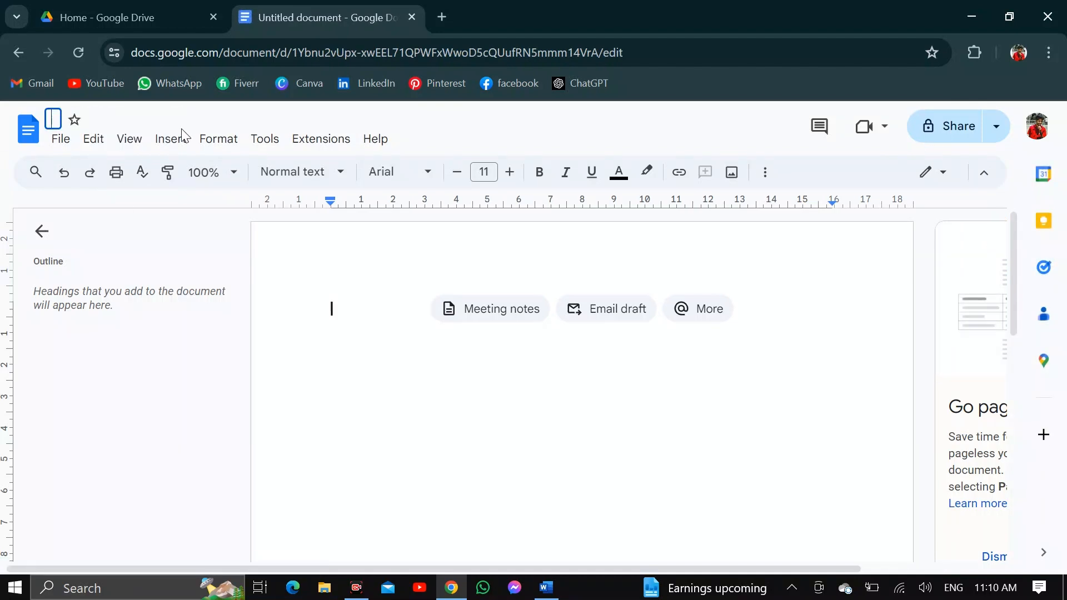
pyautogui.write('my fi')
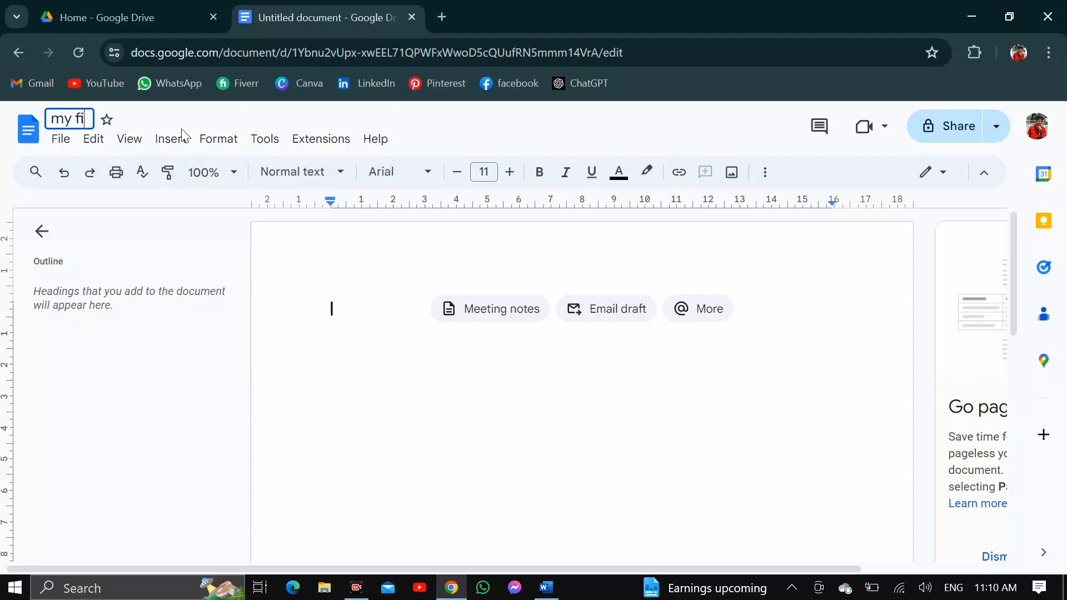
pyautogui.write('rst Goo')
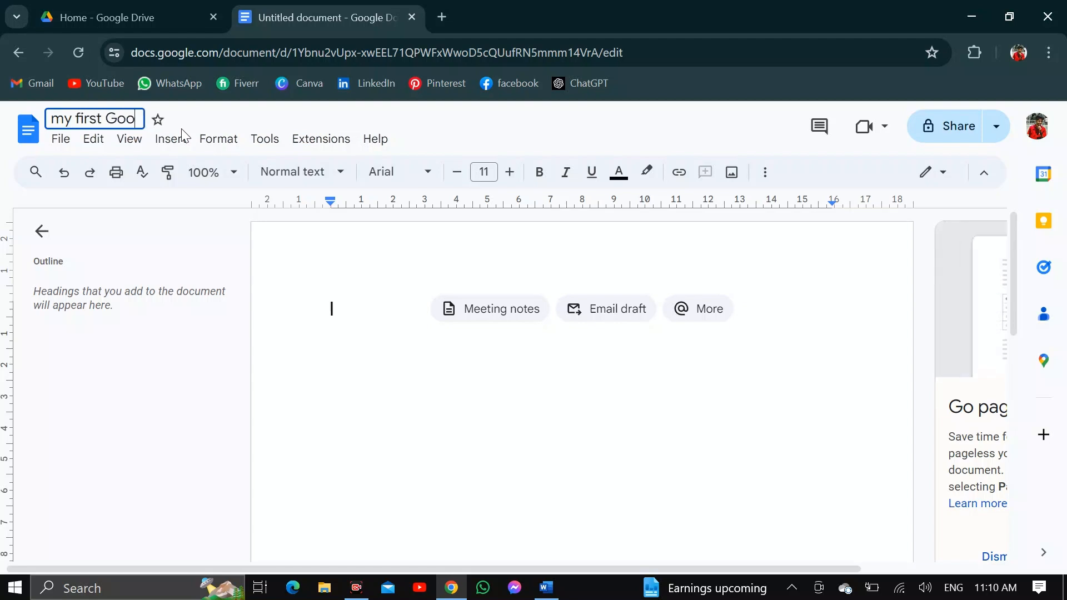
pyautogui.write('gle docs')
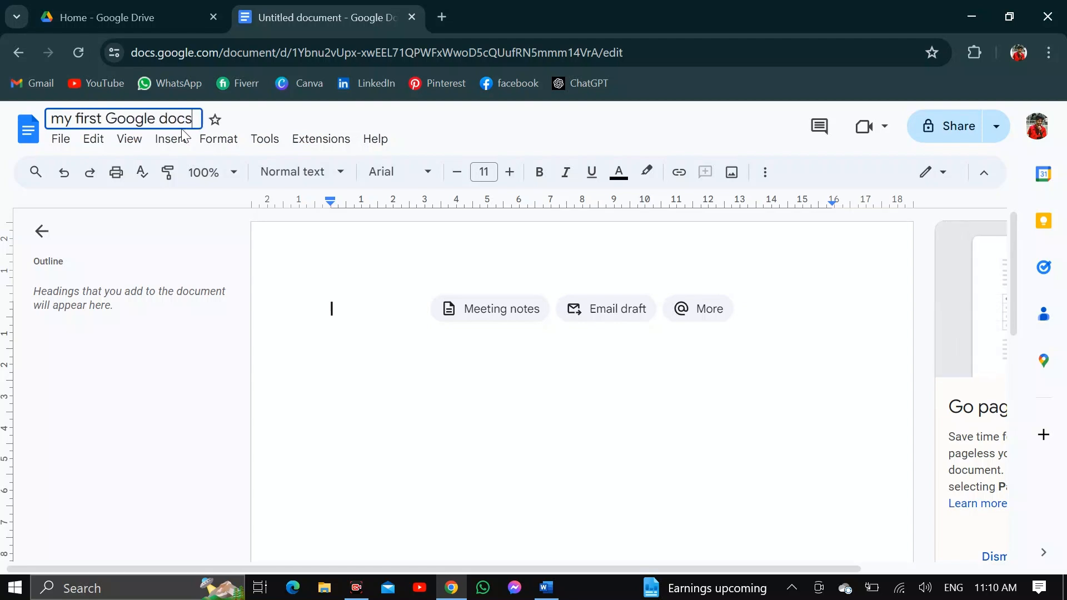
pyautogui.press('Return')
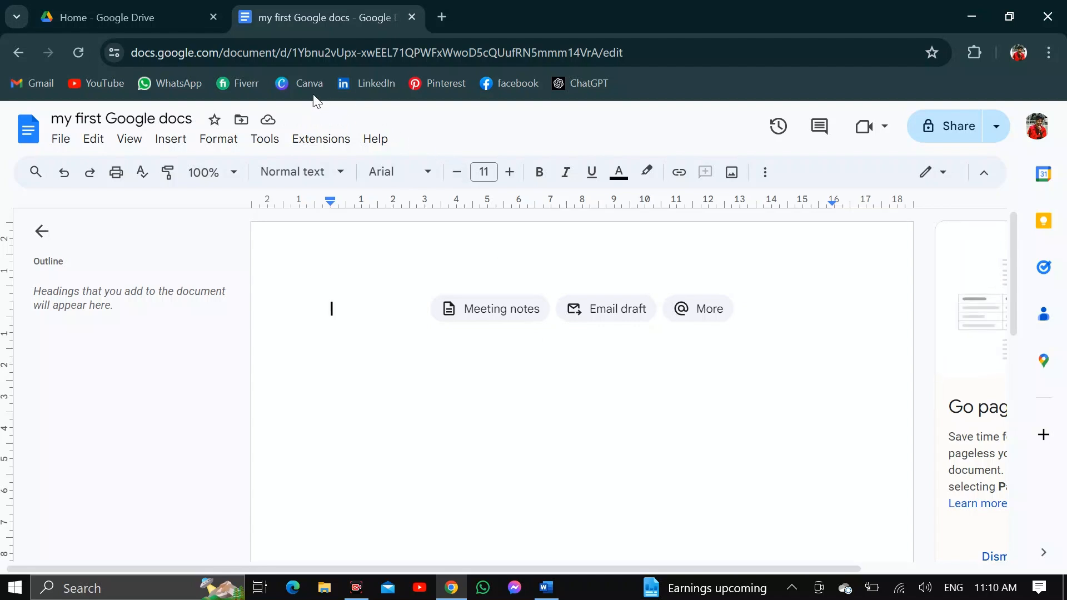
# Step: Move the document into a new My Drive folder named "Google docs"
pyautogui.click(242, 121)
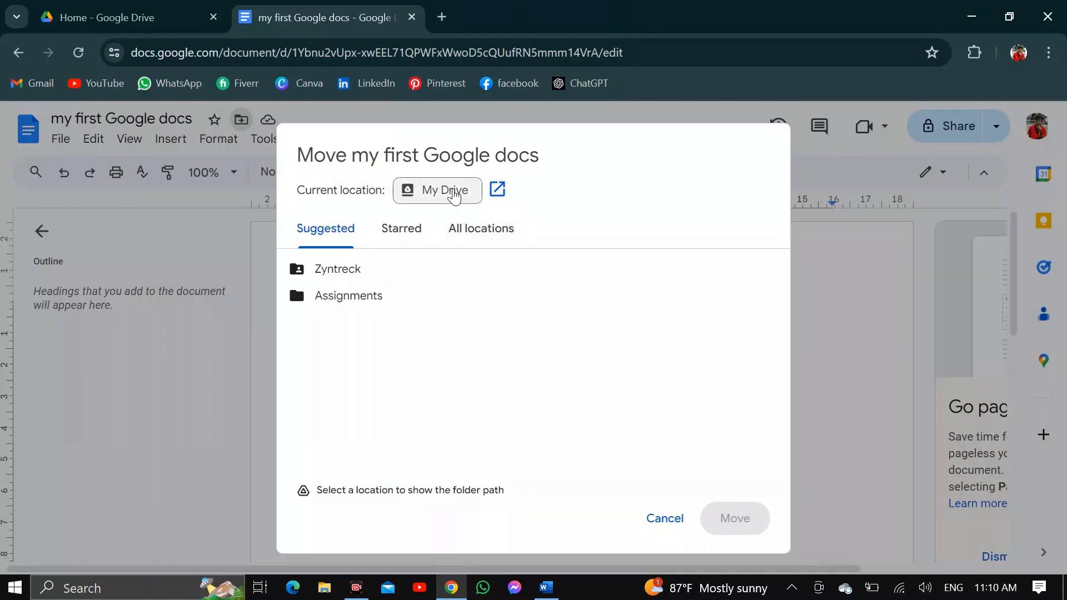
pyautogui.click(453, 194)
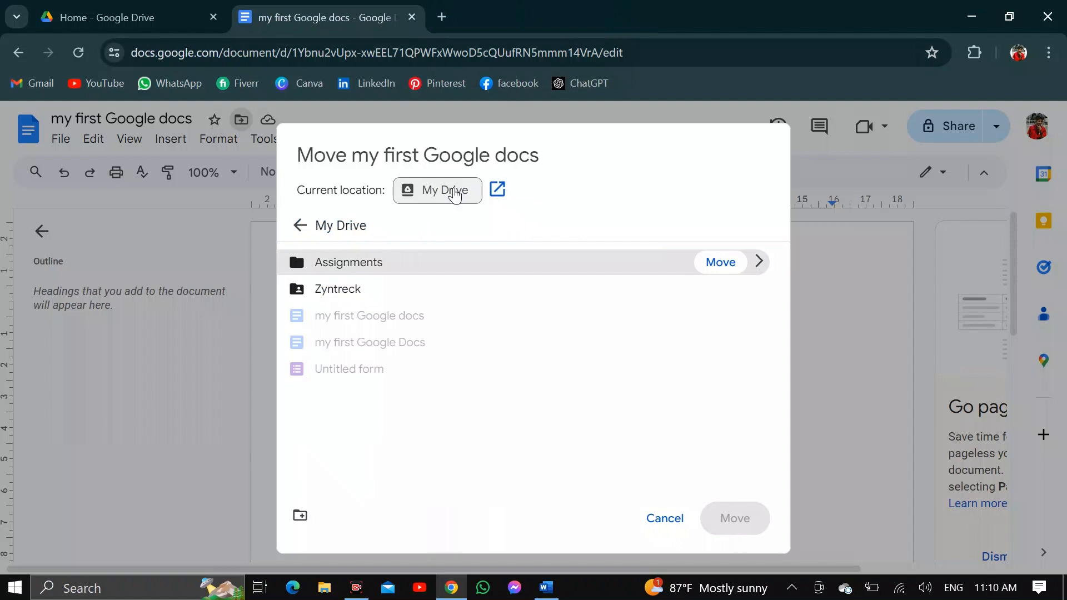
pyautogui.click(300, 517)
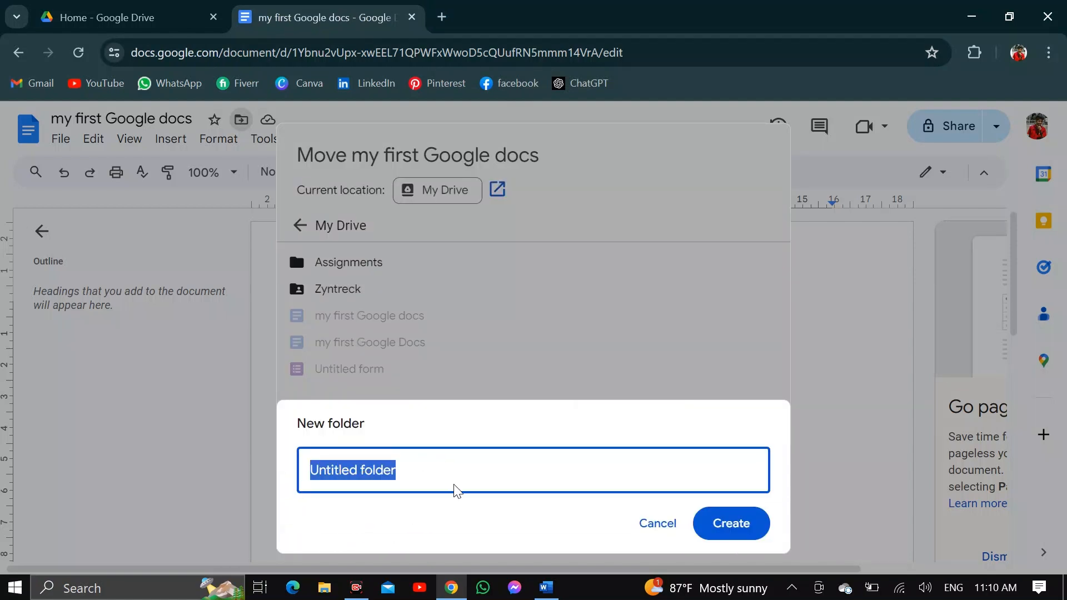
pyautogui.press('BackSpace')
pyautogui.write('G')
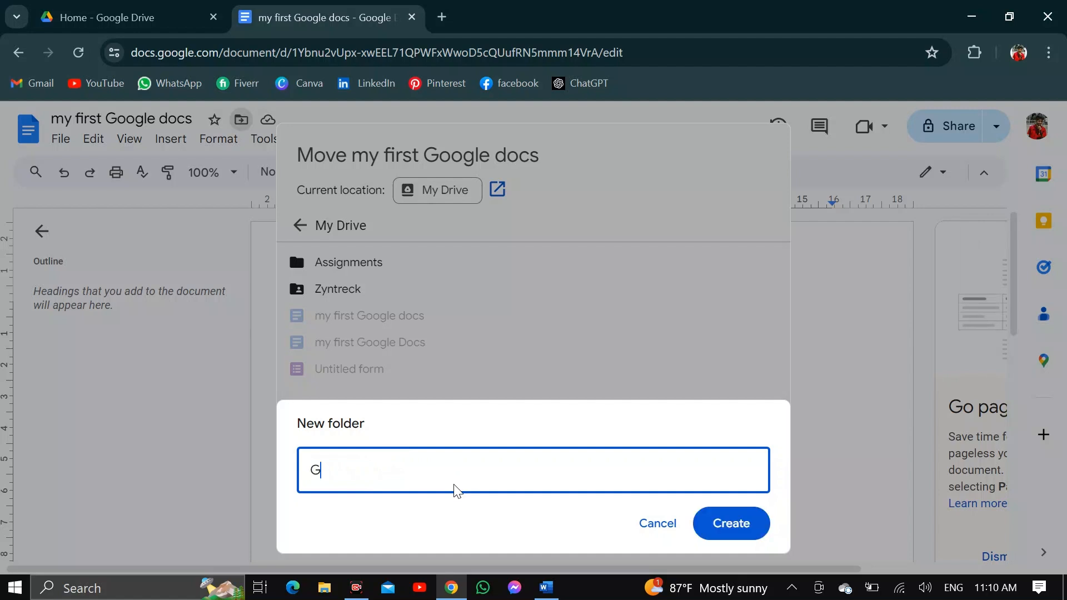
pyautogui.write('oogle docs')
pyautogui.press('Return')
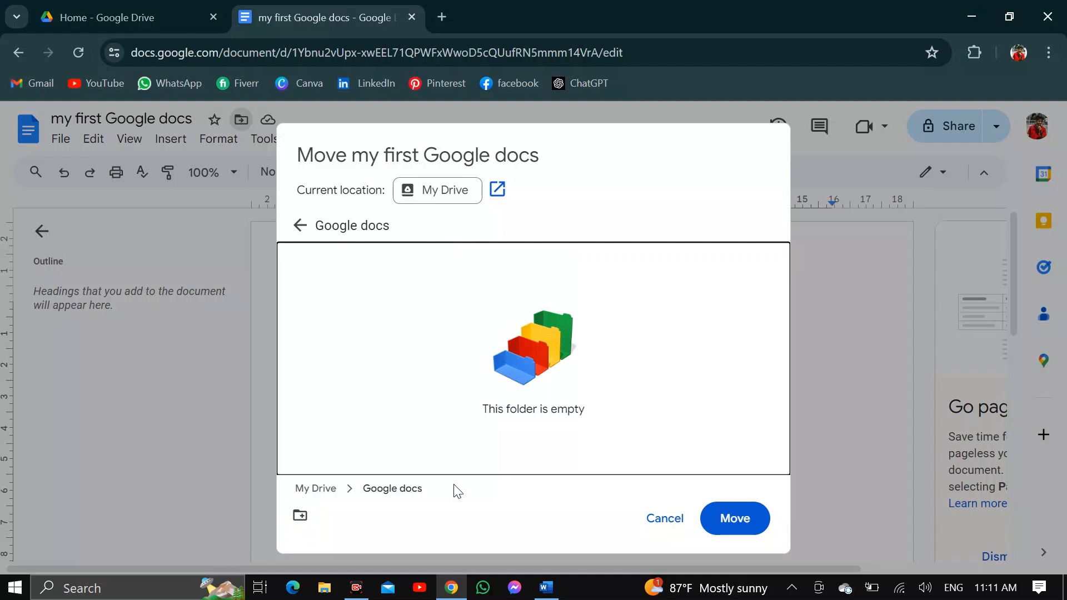
pyautogui.click(728, 519)
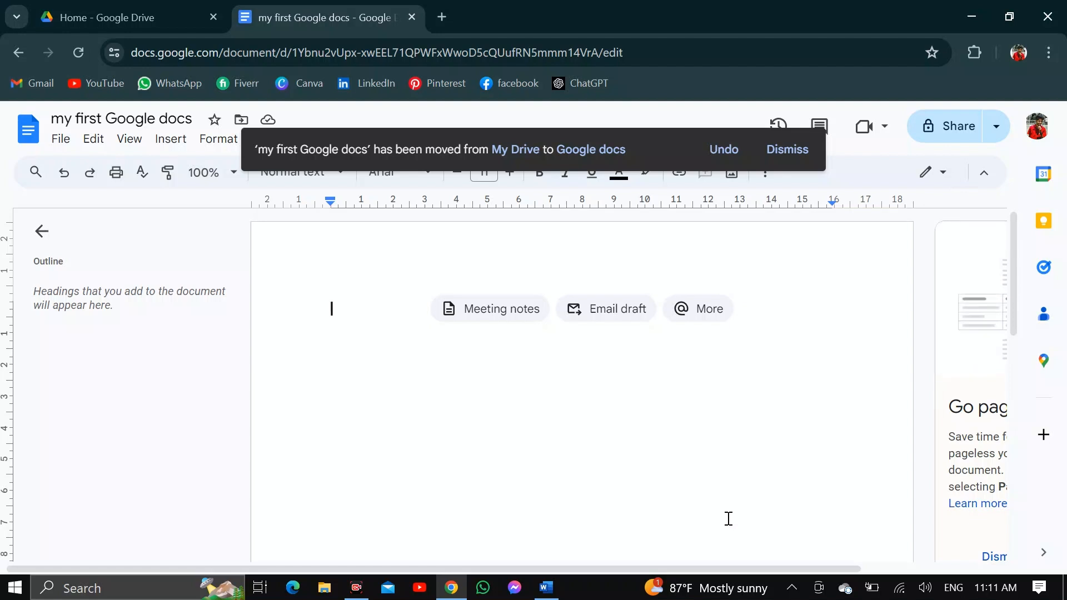
# Step: Write "This is my first sentence" in the document body and select the whole sentence
pyautogui.write('This is m')
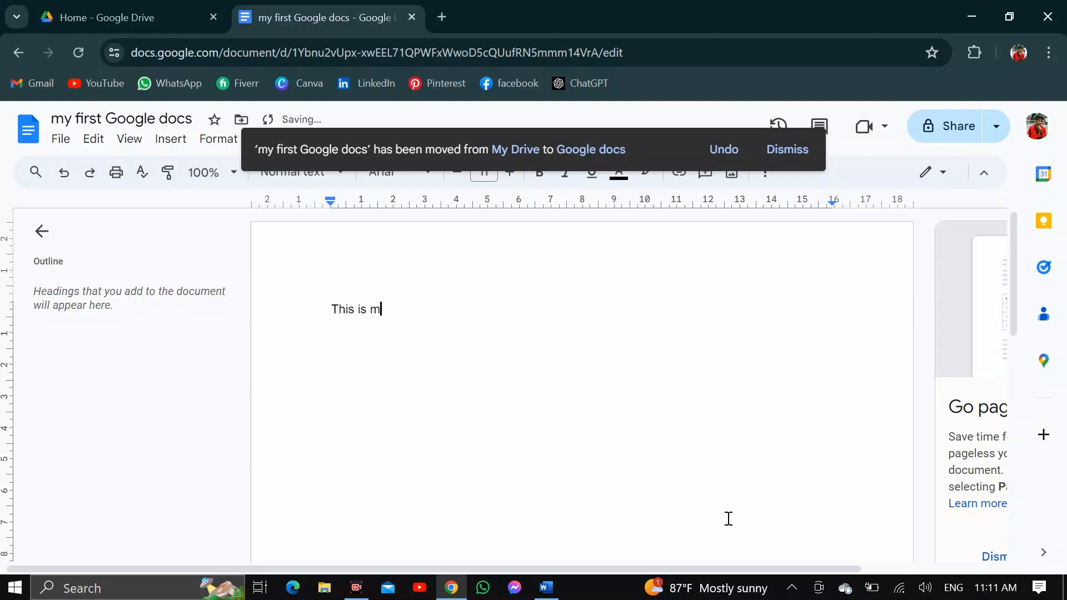
pyautogui.write('y first sentence')
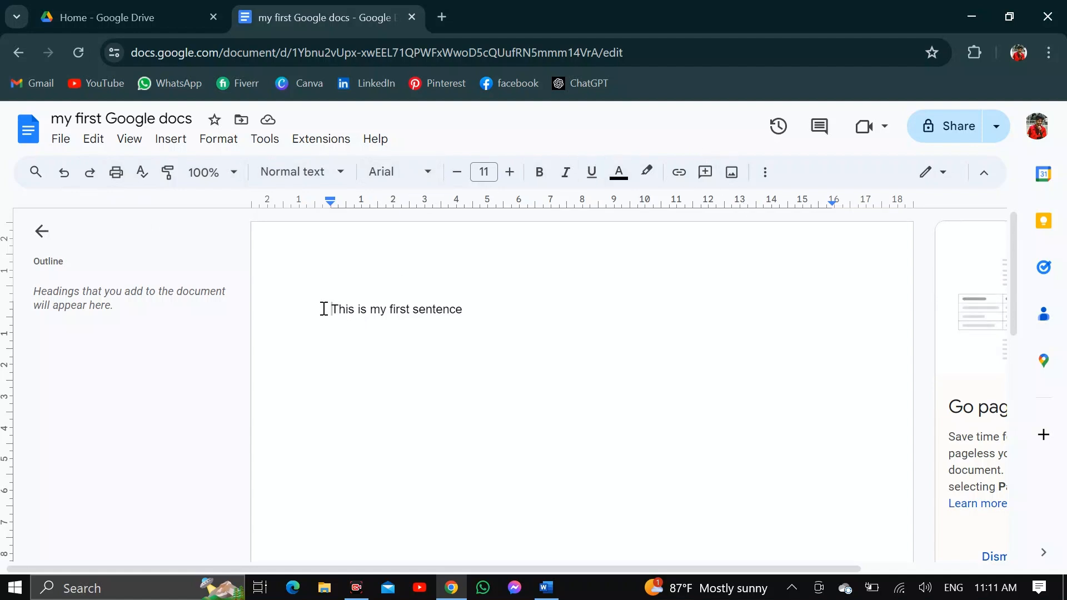
pyautogui.moveTo(324, 309); pyautogui.dragTo(498, 285)
# Step: Try the Comic Sans MS font on the selected sentence, and set it back to Arial
pyautogui.click(428, 172)
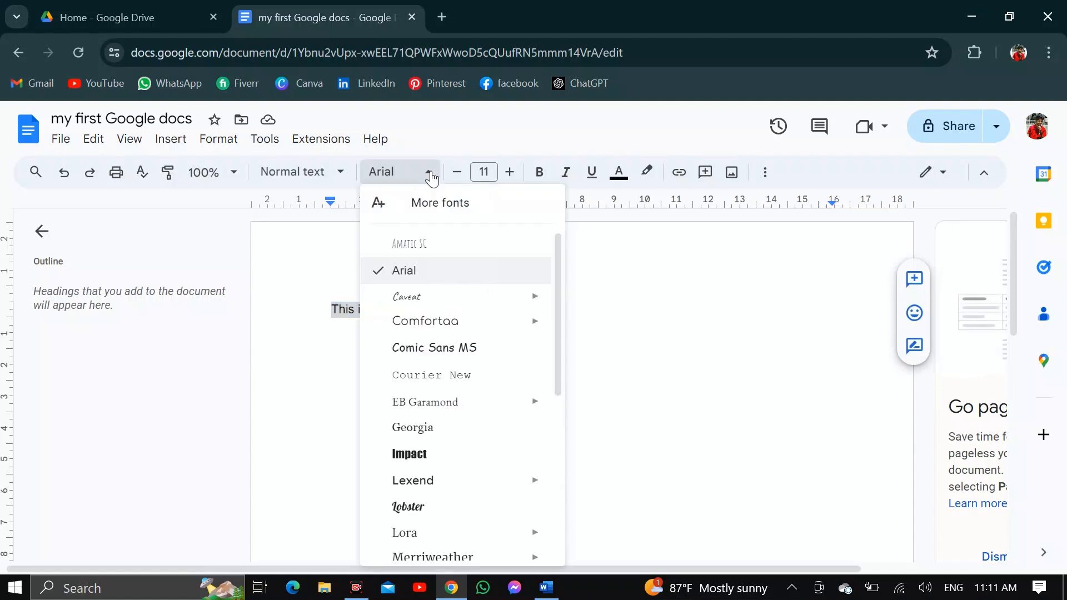
pyautogui.moveTo(438, 302)
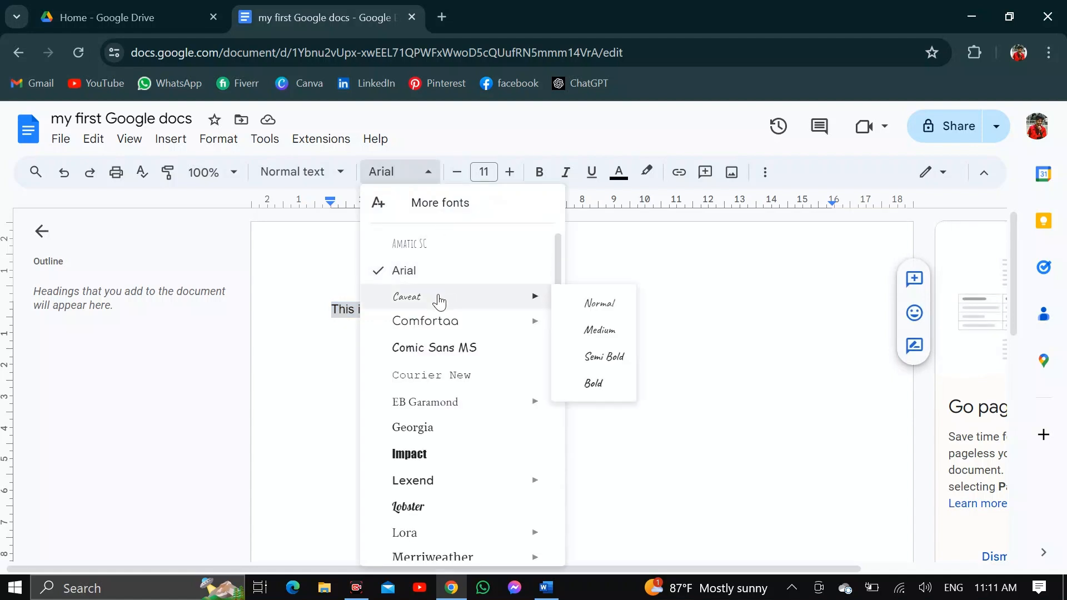
pyautogui.click(483, 359)
pyautogui.click(428, 173)
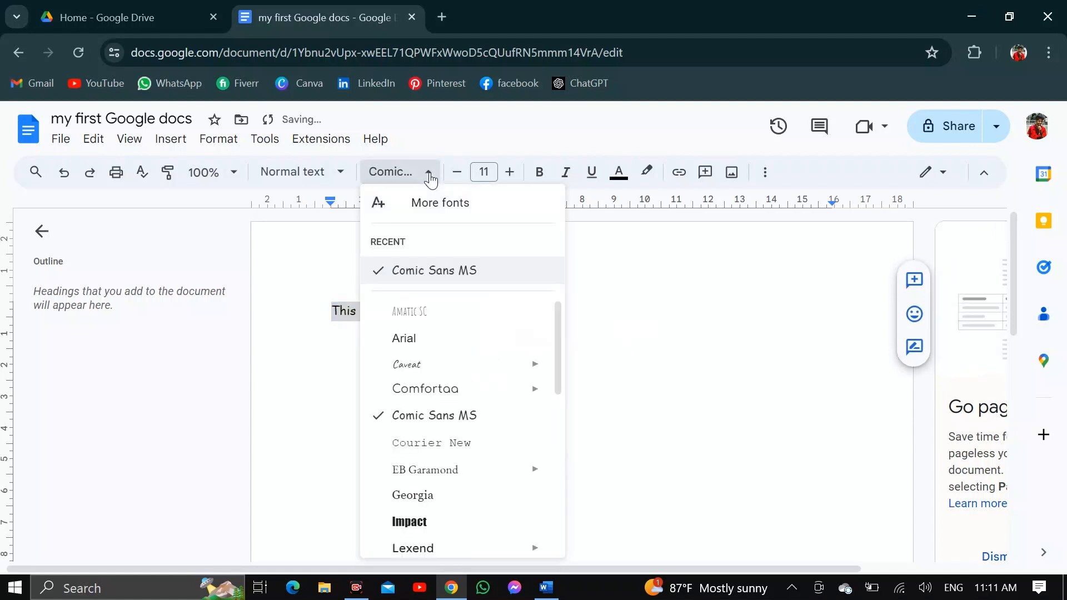
pyautogui.click(443, 337)
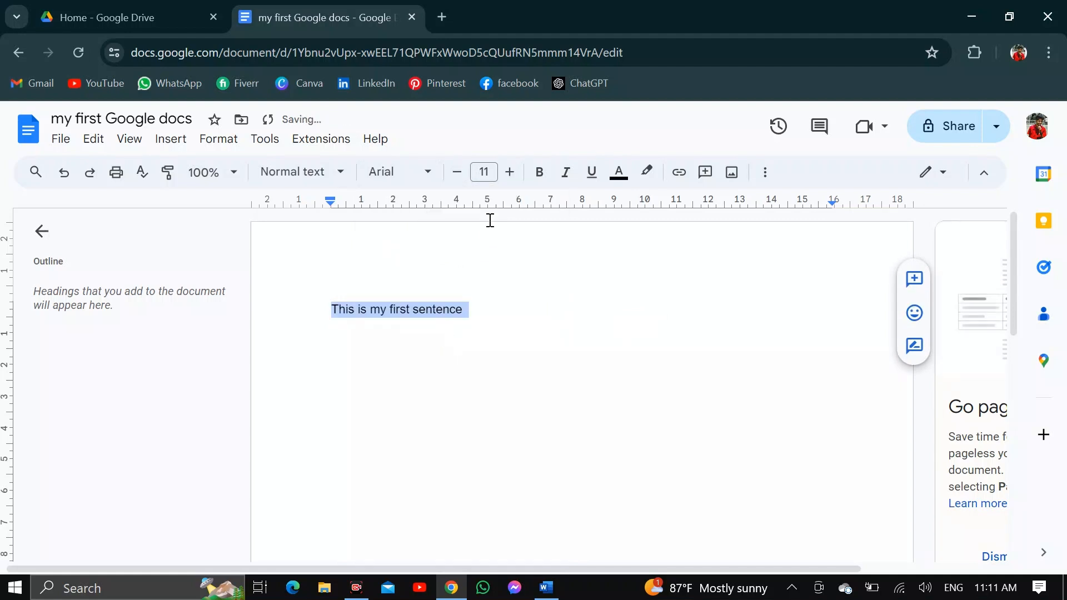
# Step: Set the selected sentence's font size to 24 and make it bold
pyautogui.click(510, 175)
pyautogui.click(510, 176)
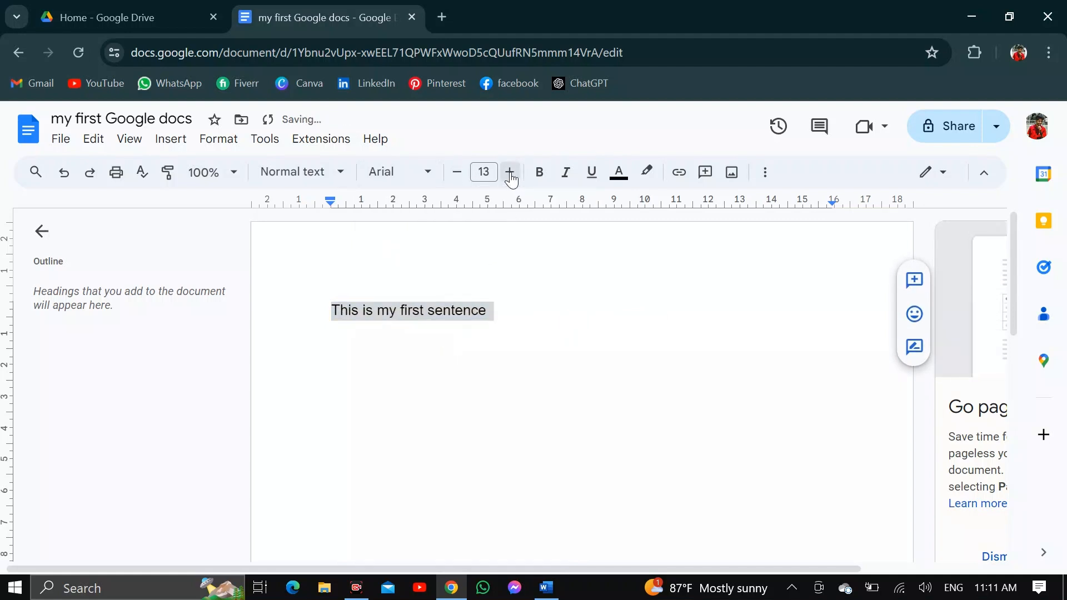
pyautogui.click(511, 176)
pyautogui.click(511, 176)
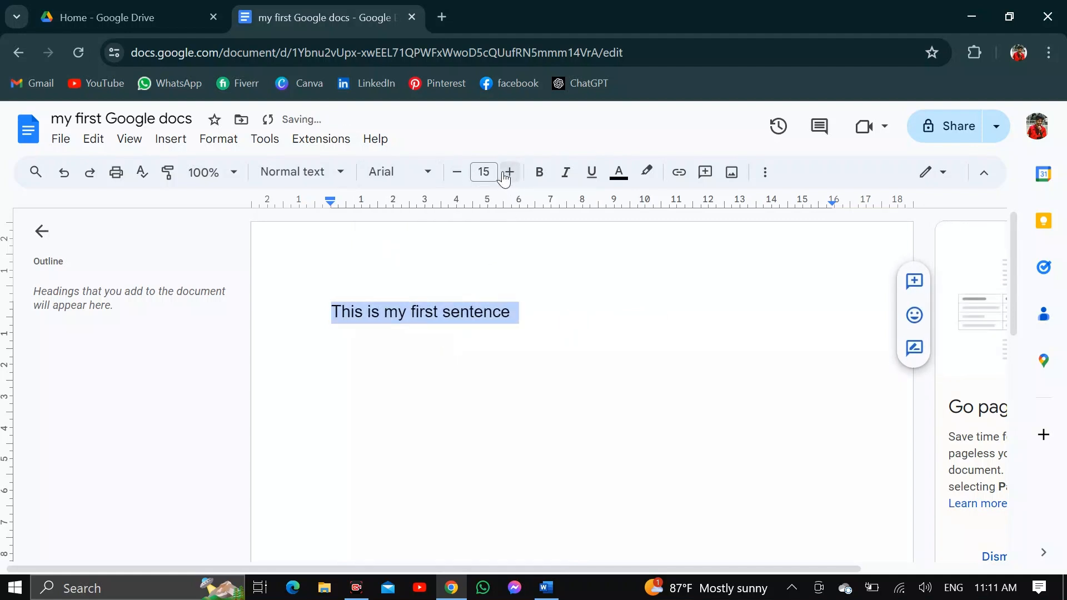
pyautogui.click(484, 172)
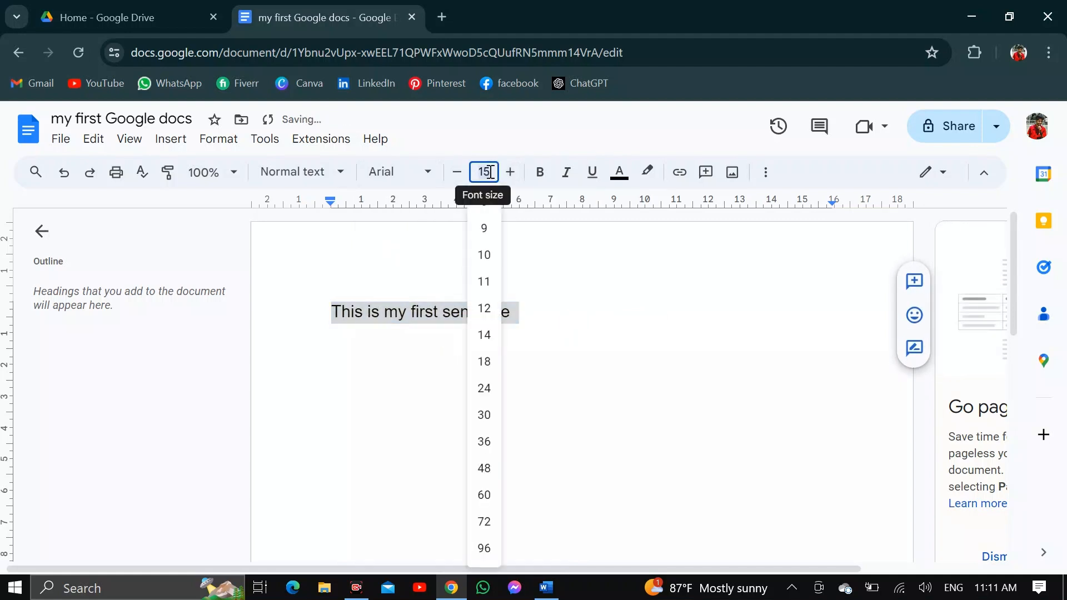
pyautogui.click(485, 388)
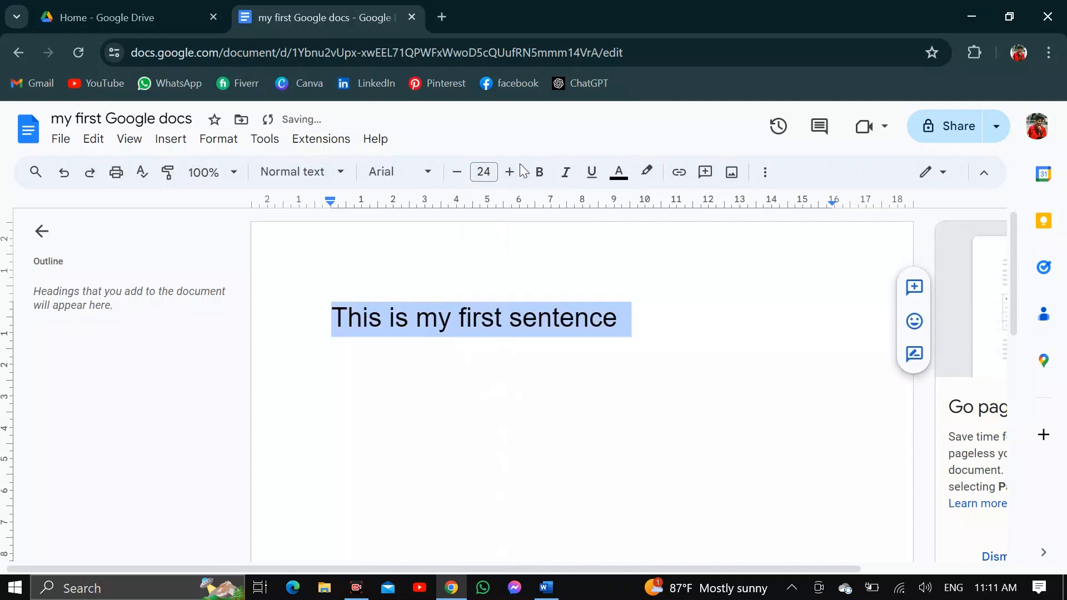
pyautogui.click(540, 177)
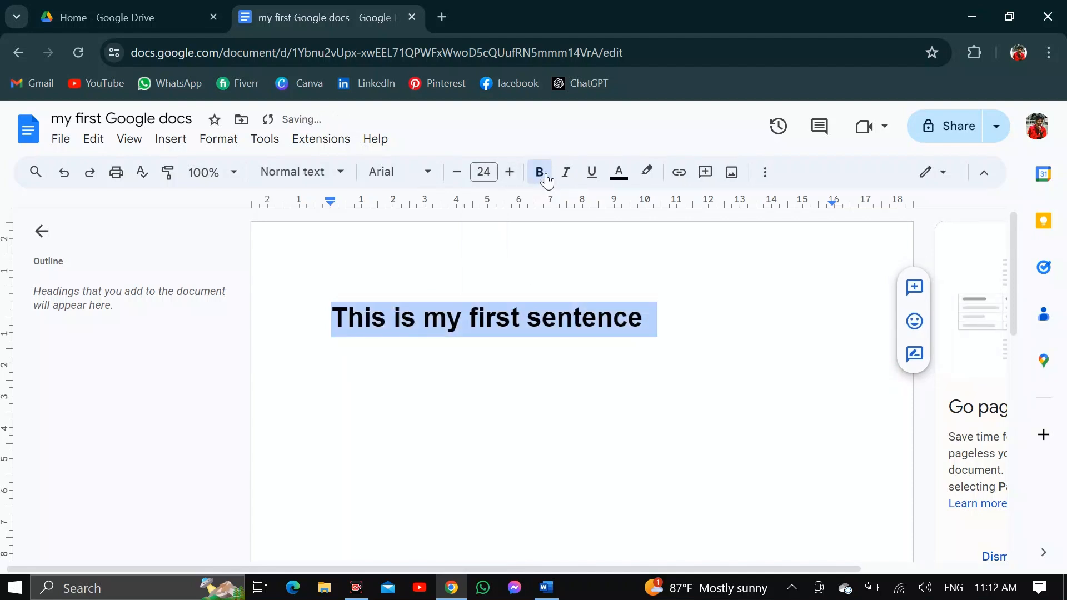
# Step: Make the selected sentence italic and underlined, and try a red text colour before setting it back to black
pyautogui.click(566, 183)
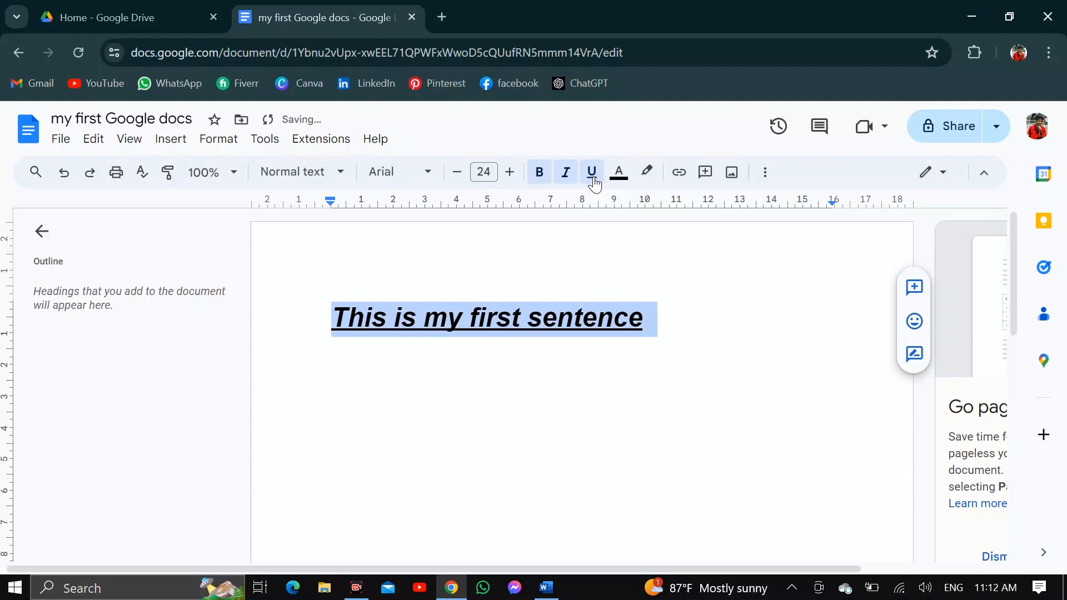
pyautogui.click(626, 172)
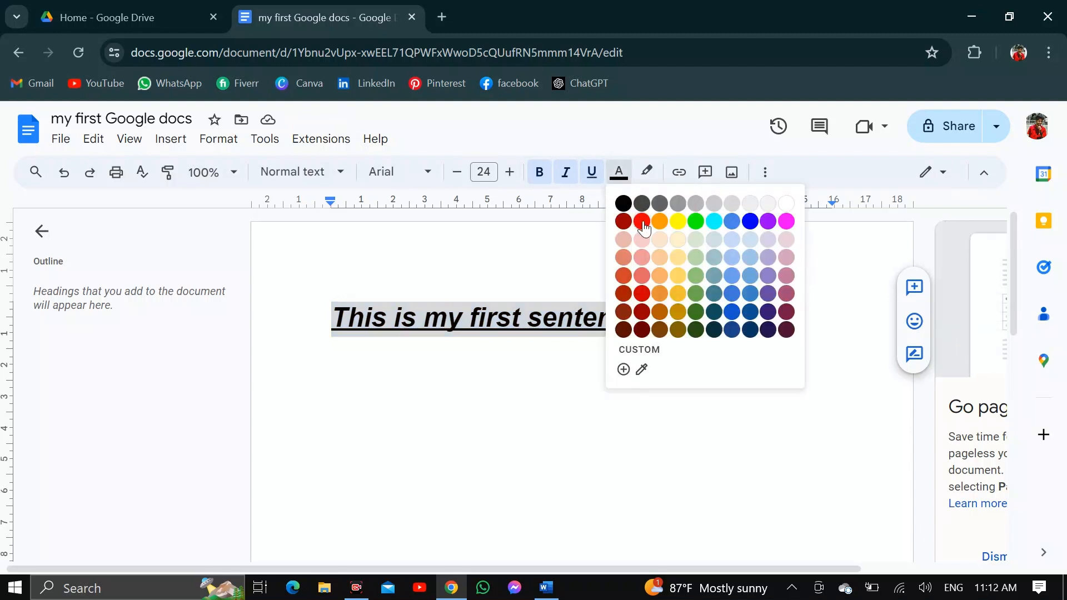
pyautogui.click(641, 221)
pyautogui.click(616, 183)
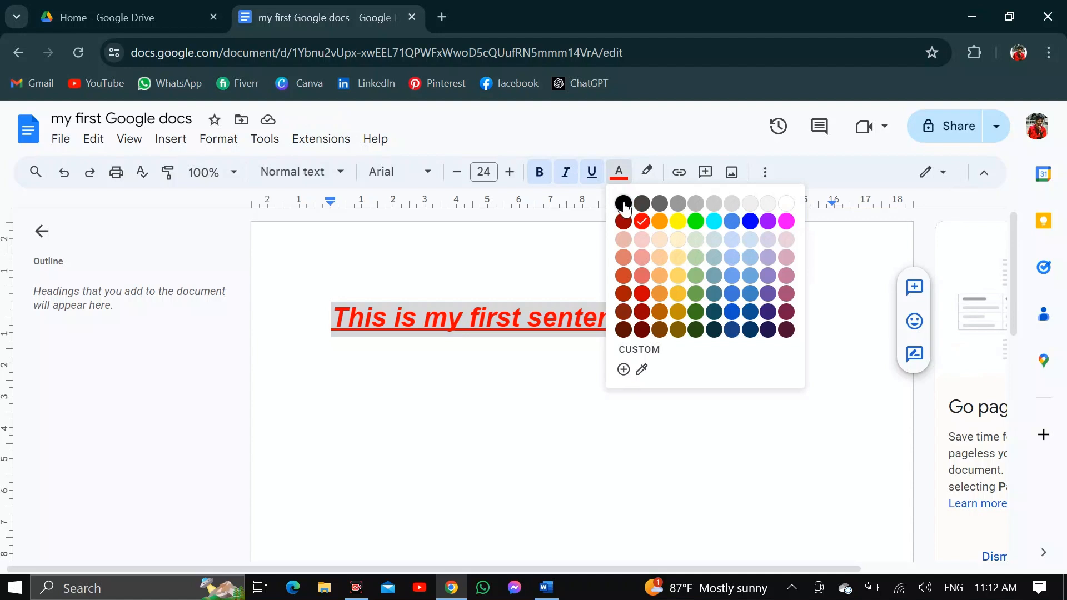
pyautogui.click(624, 203)
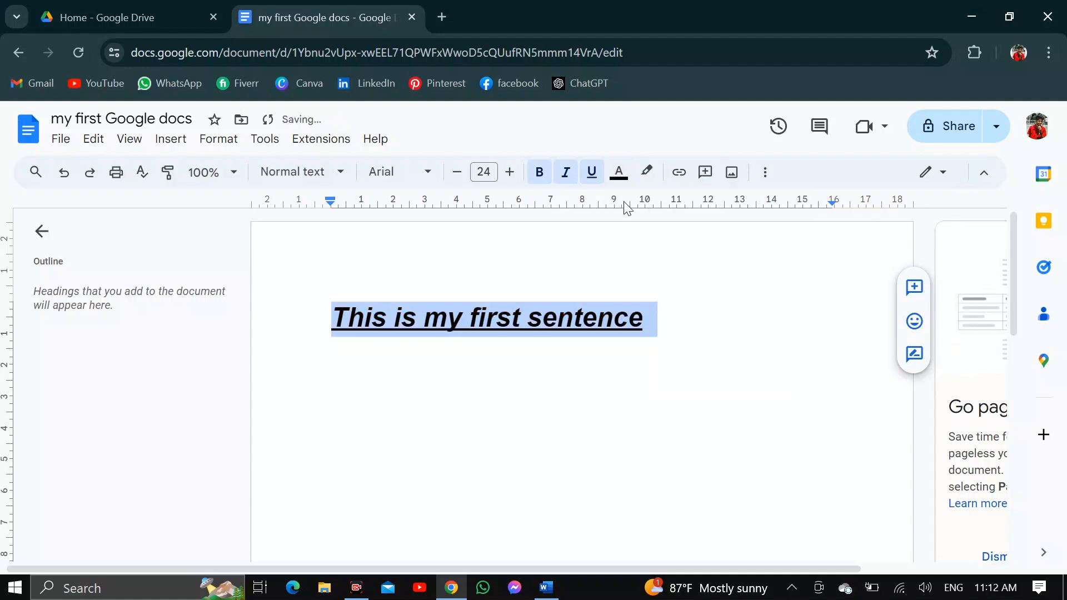
# Step: Try a yellow highlight on the selected sentence, and remove the highlight
pyautogui.click(647, 172)
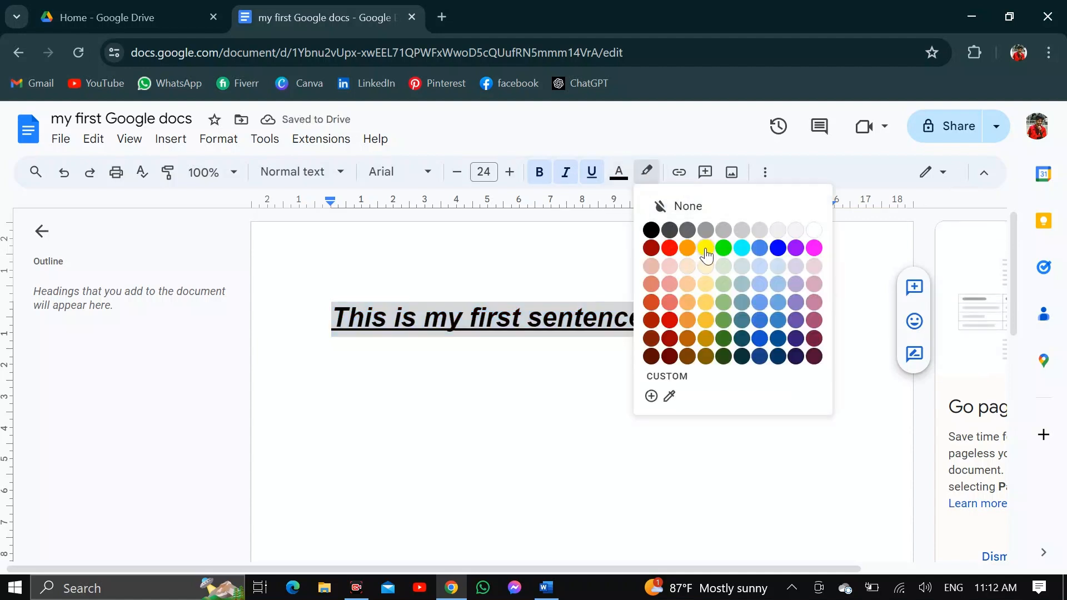
pyautogui.click(706, 250)
pyautogui.click(649, 176)
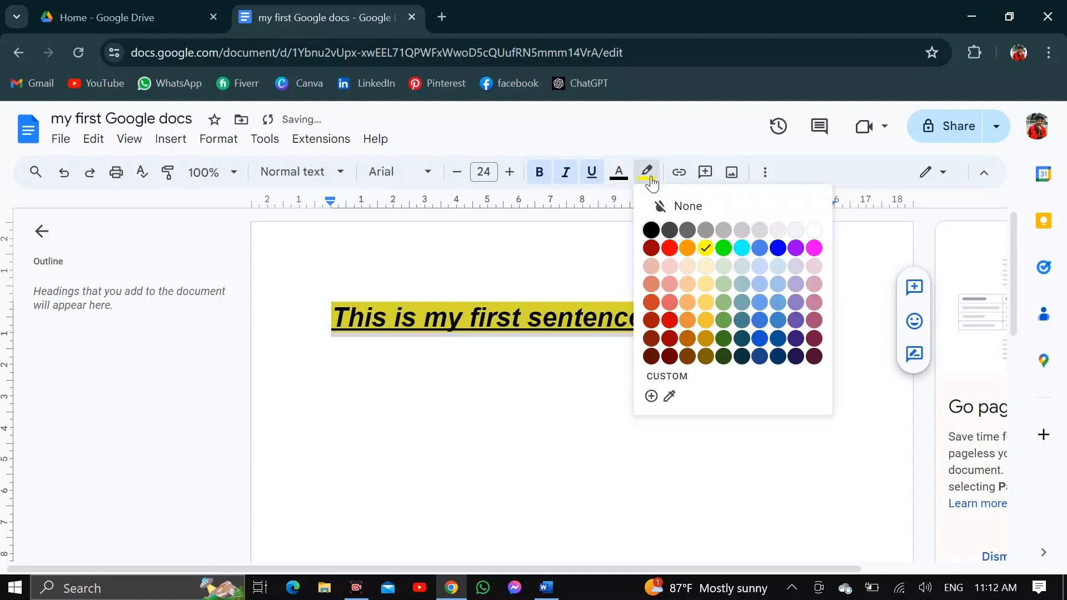
pyautogui.click(661, 292)
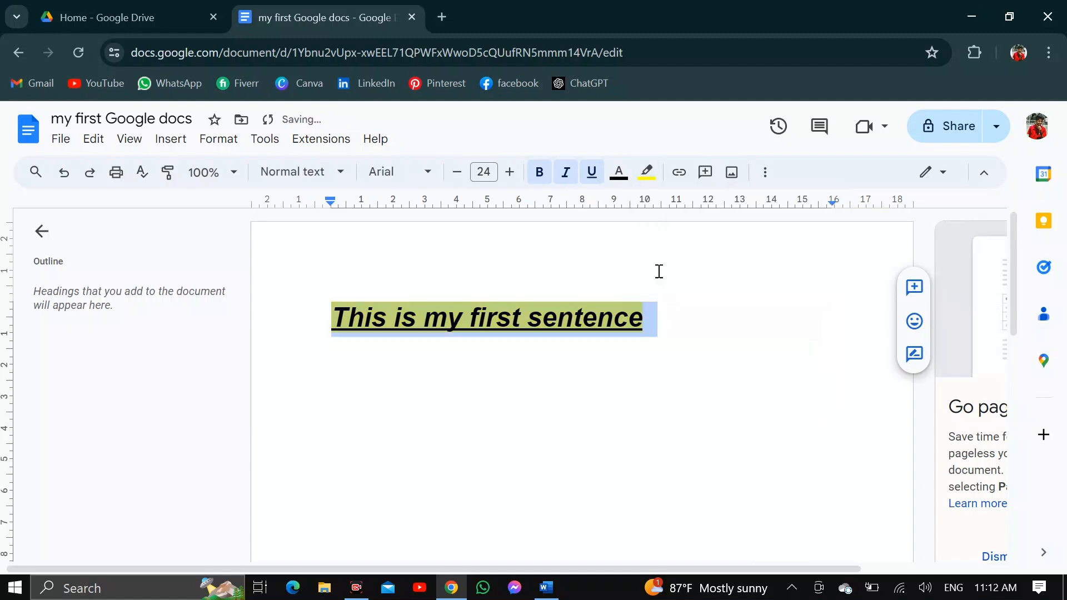
pyautogui.click(647, 175)
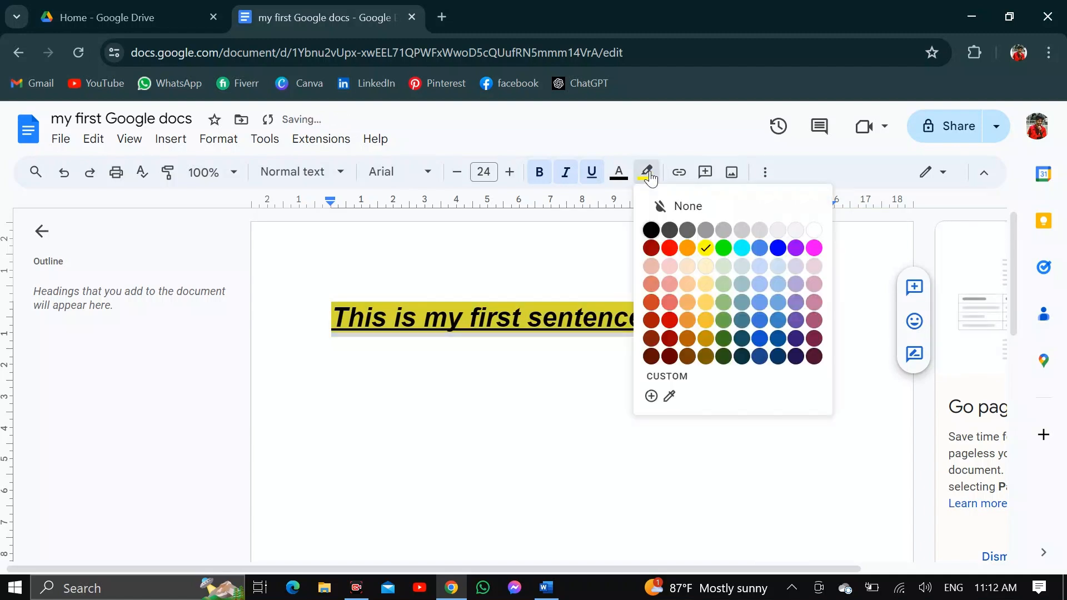
pyautogui.click(777, 215)
# Step: Apply the Title paragraph style to the selected sentence
pyautogui.click(340, 176)
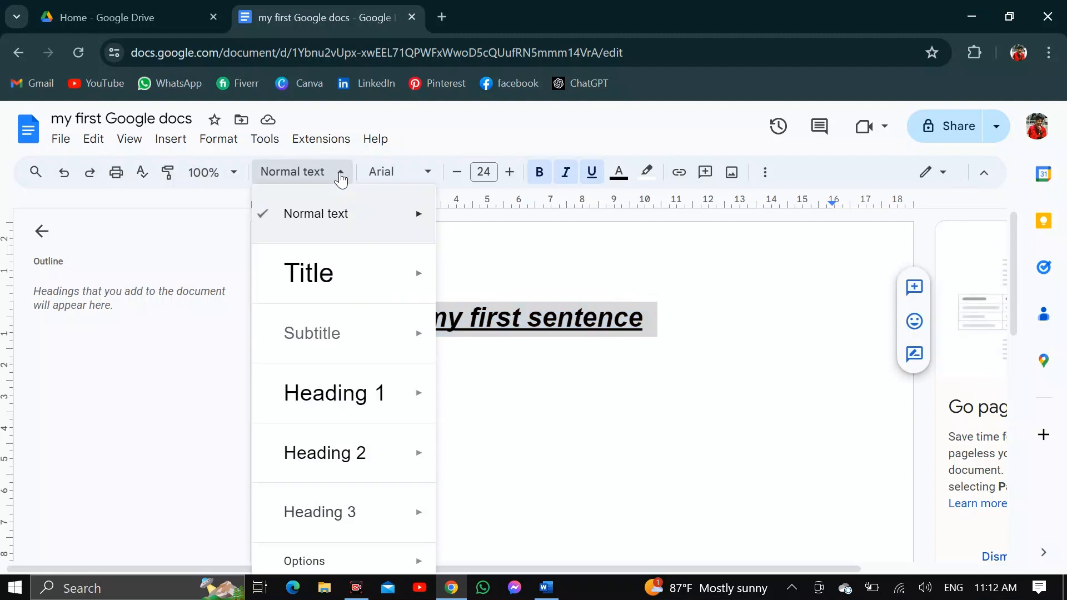
pyautogui.moveTo(378, 404)
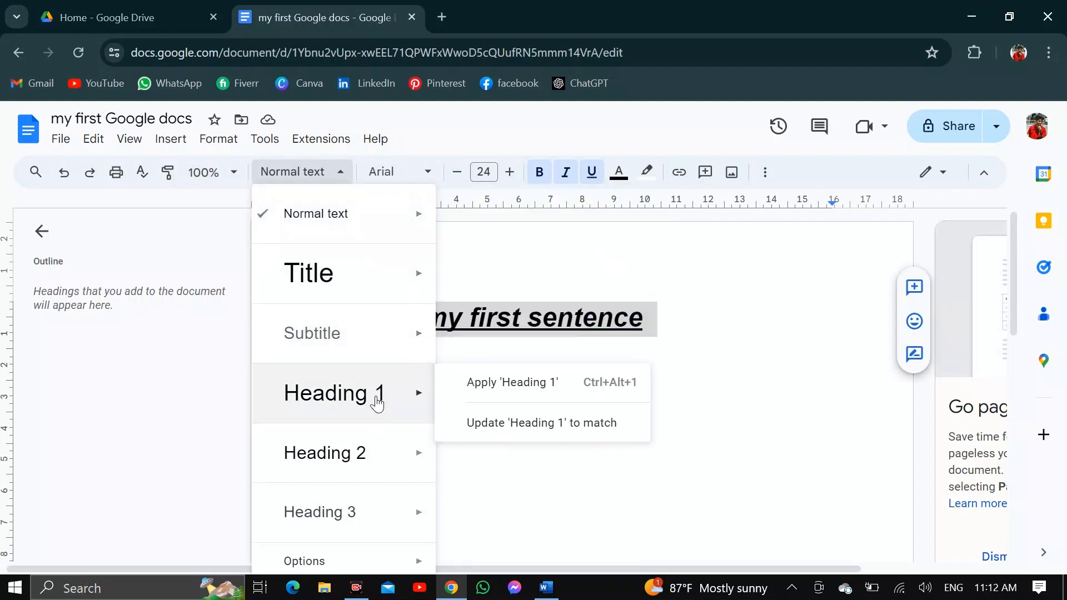
pyautogui.click(322, 272)
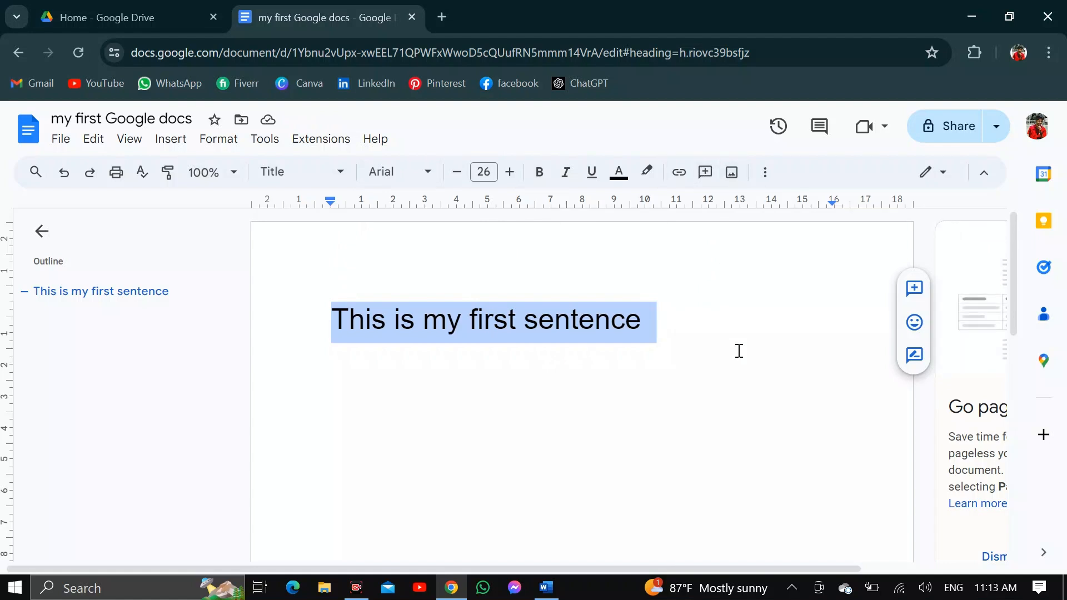
# Step: Delete the sentence together with its paragraph style, and paste the copied text about Google Docs into the empty document
pyautogui.press('BackSpace')
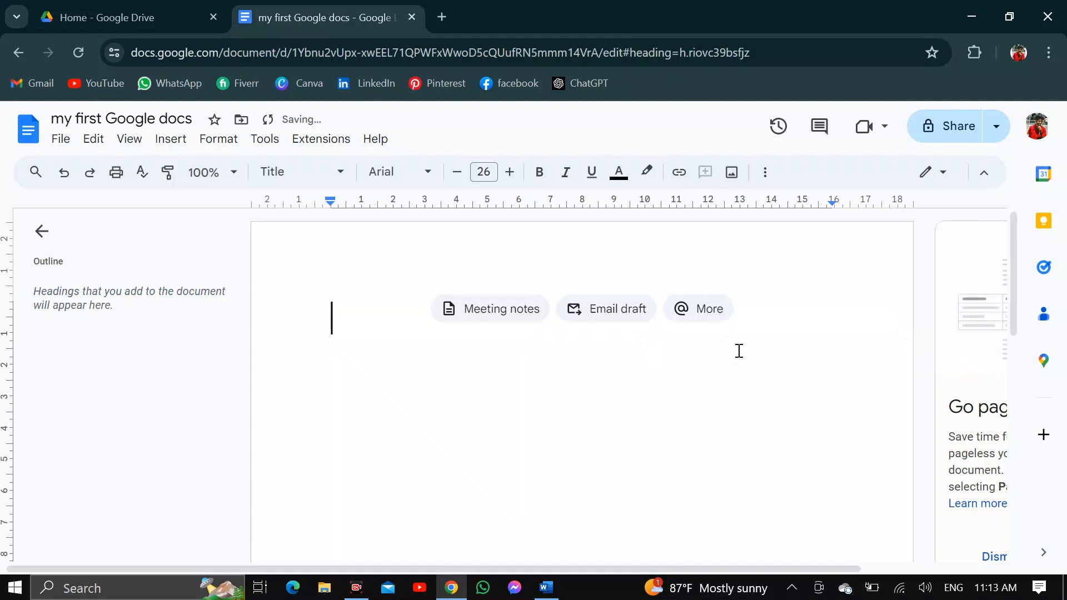
pyautogui.press('BackSpace')
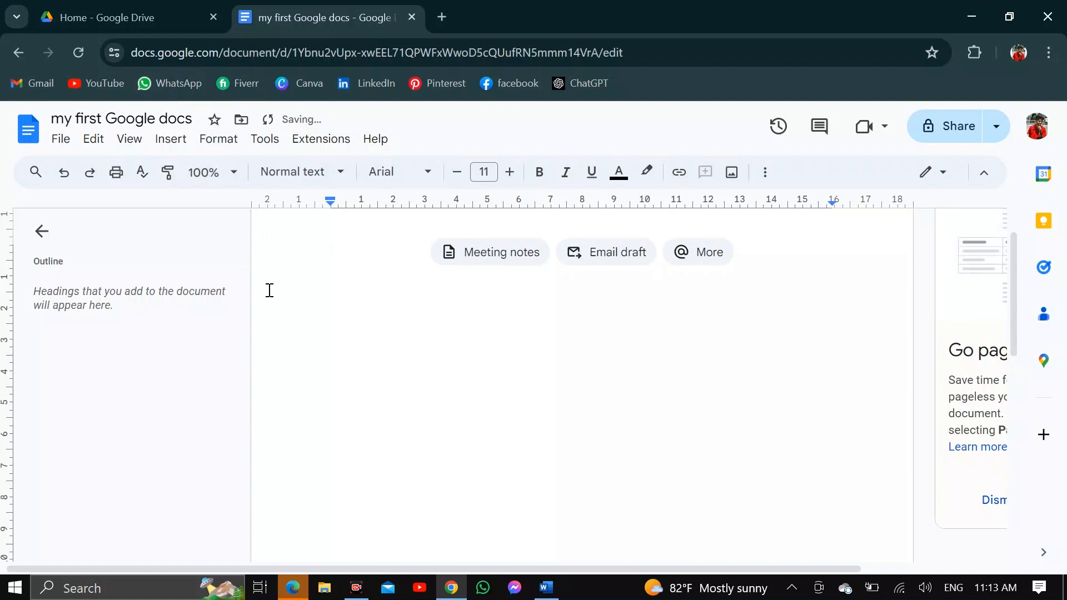
pyautogui.click(94, 138)
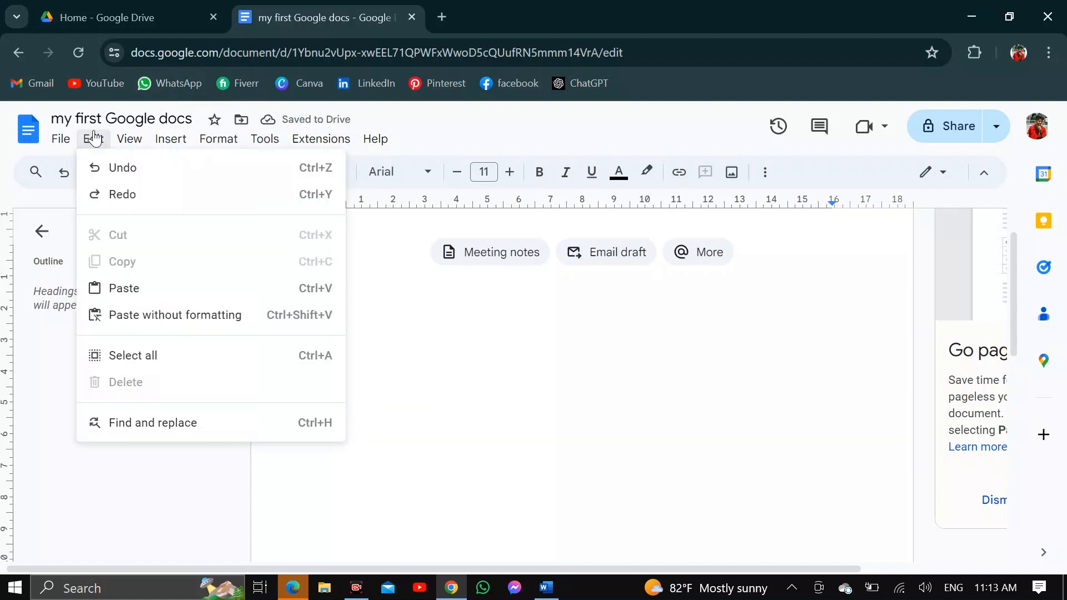
pyautogui.click(133, 301)
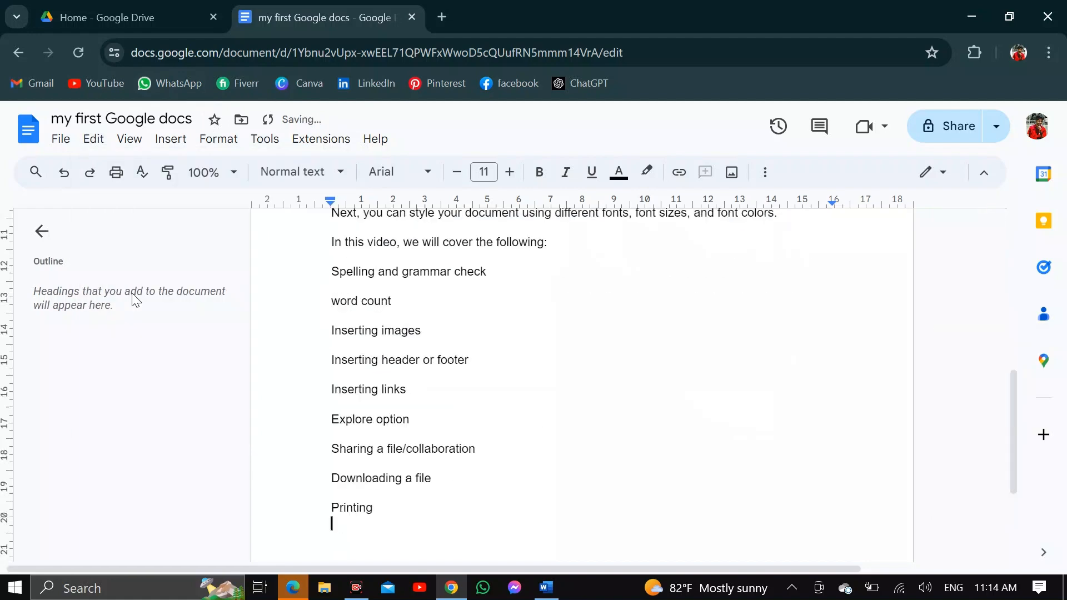
# Step: Look through the pasted text and select all of it, from the first paragraph to the end of the document
pyautogui.scroll(5, 484, 410)
pyautogui.scroll(5, 484, 410)
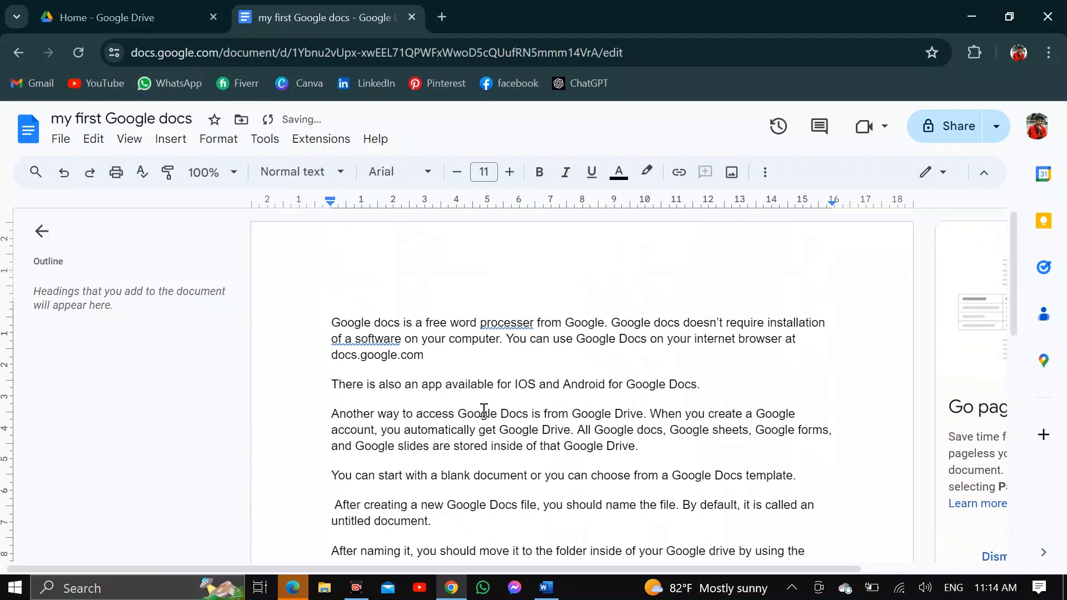
pyautogui.scroll(-6, 422, 381)
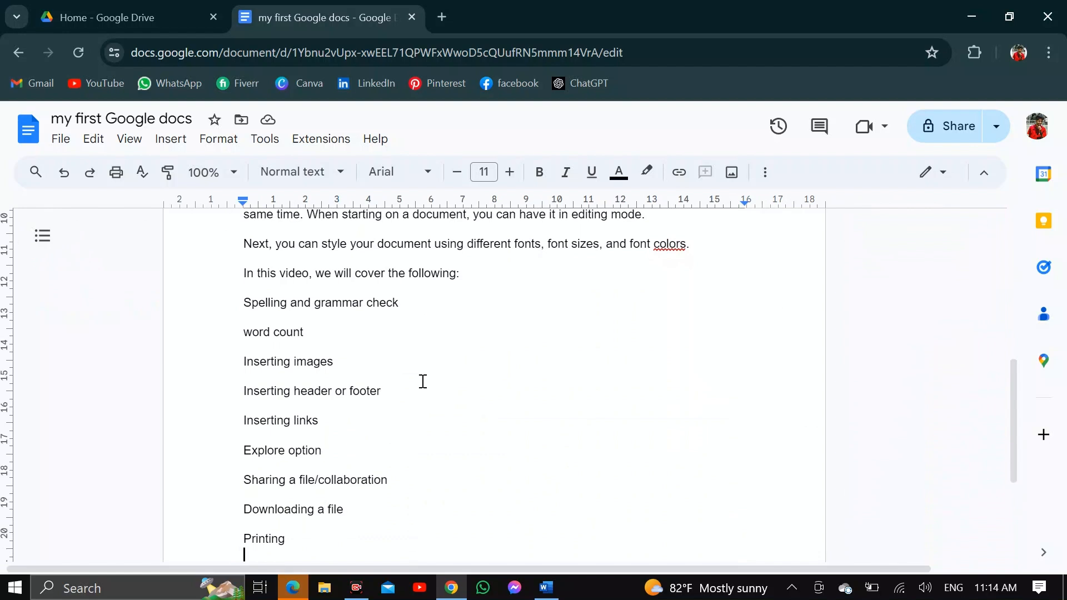
pyautogui.scroll(-1, 422, 381)
pyautogui.scroll(4, 422, 381)
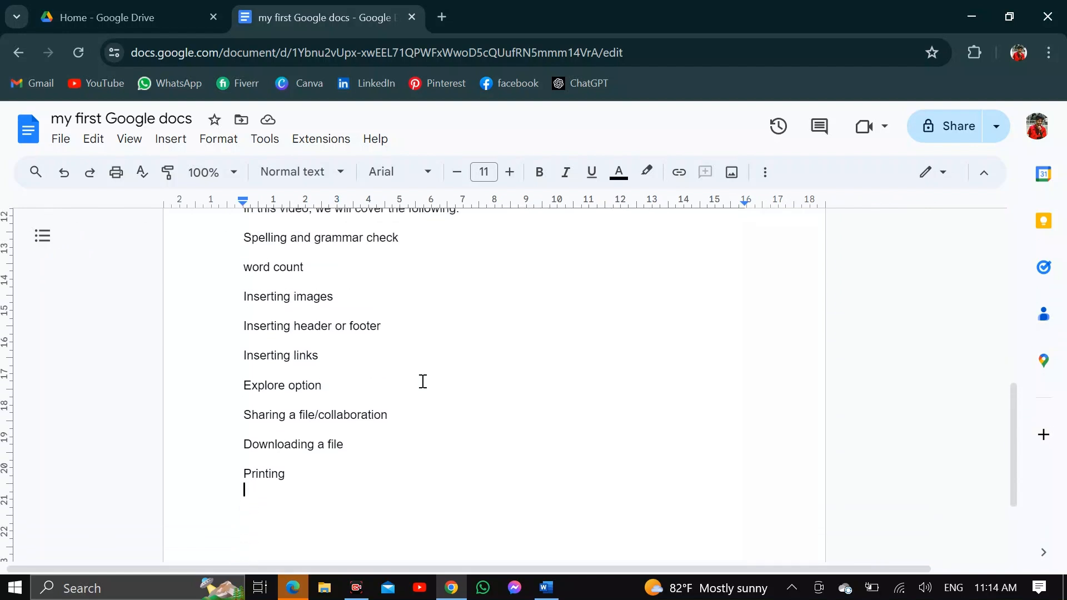
pyautogui.scroll(3, 422, 382)
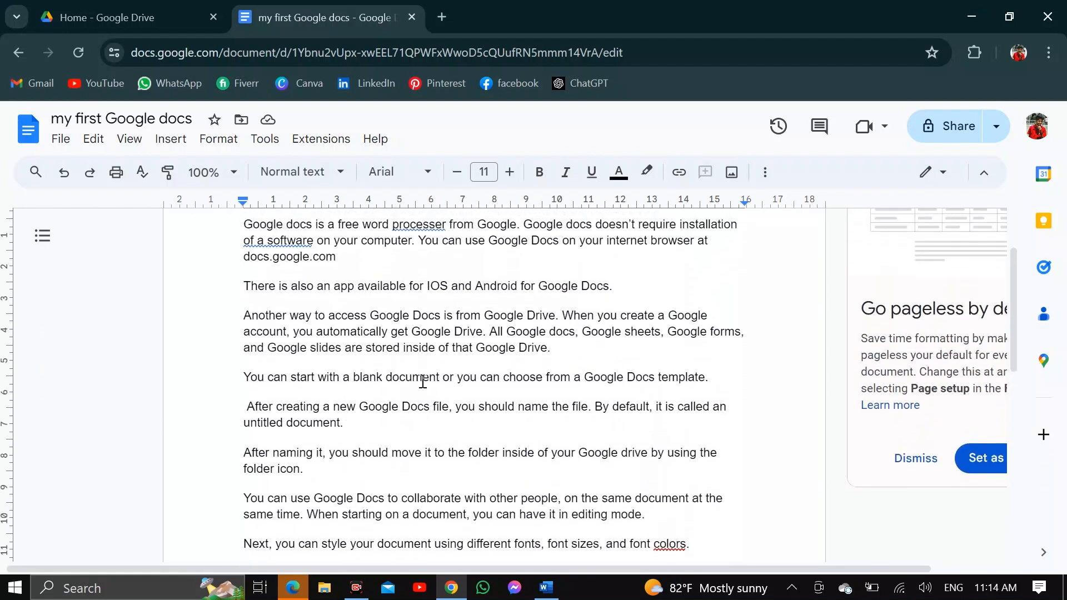
pyautogui.scroll(2, 538, 210)
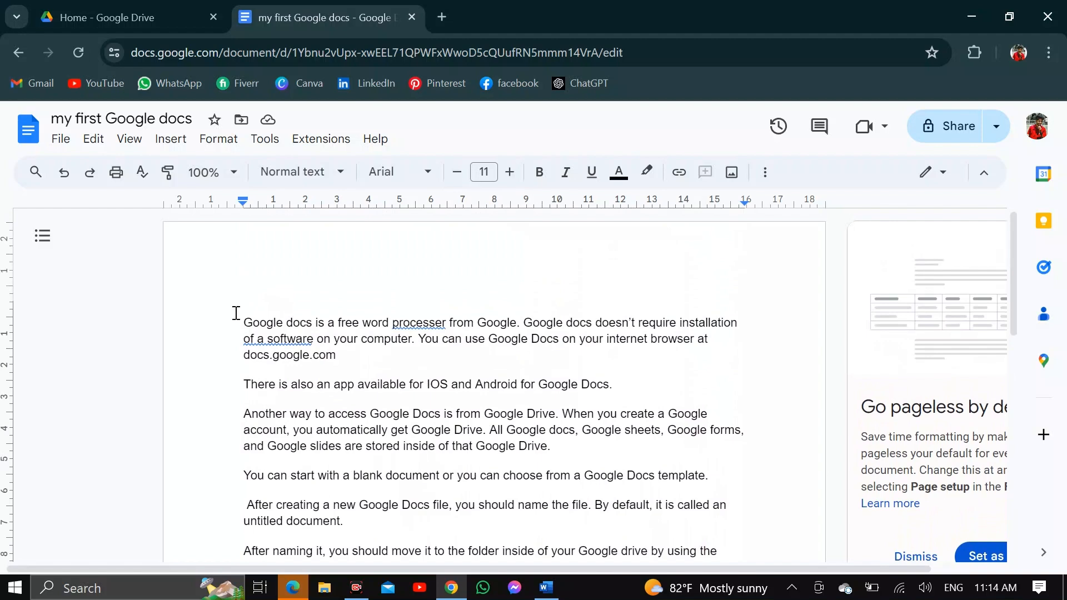
pyautogui.moveTo(236, 314); pyautogui.dragTo(439, 508)
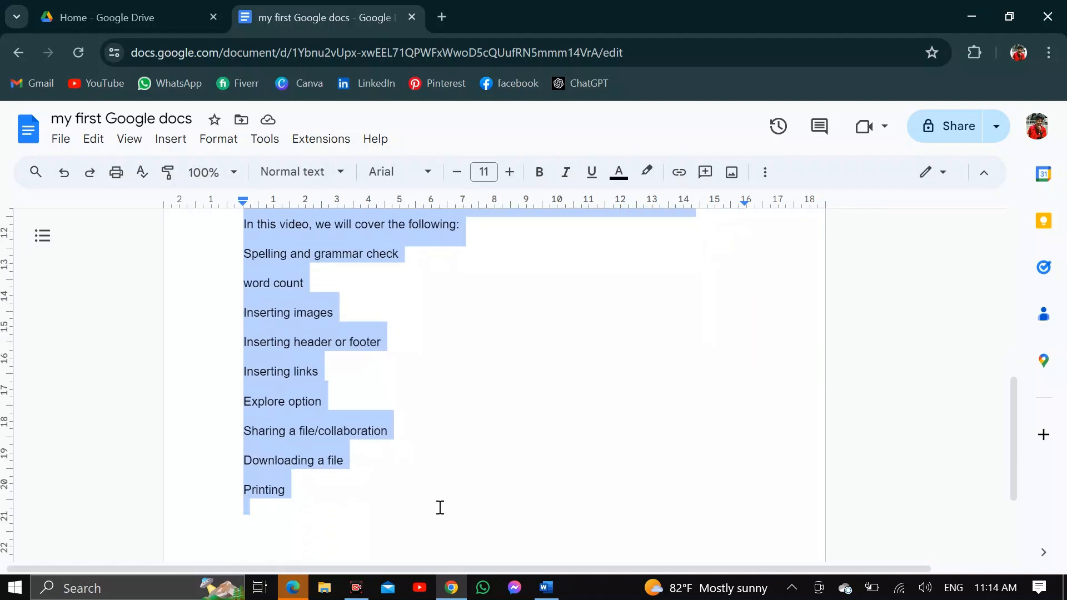
pyautogui.scroll(3, 439, 509)
pyautogui.scroll(3, 439, 509)
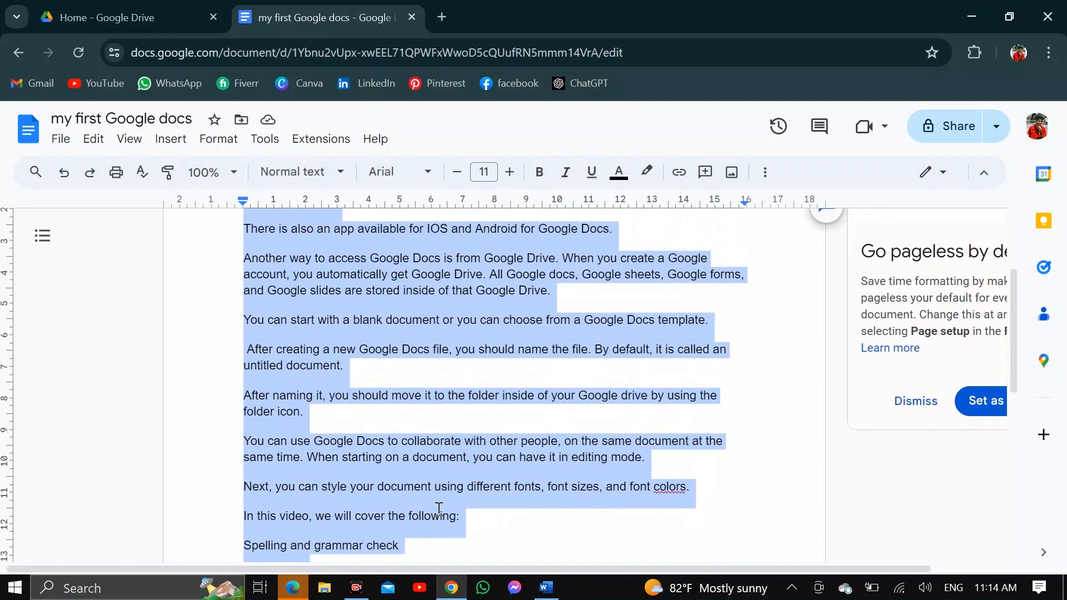
# Step: Hide the menus to get the full toolbar, and justify the selected text after trying centre and right alignment
pyautogui.click(987, 174)
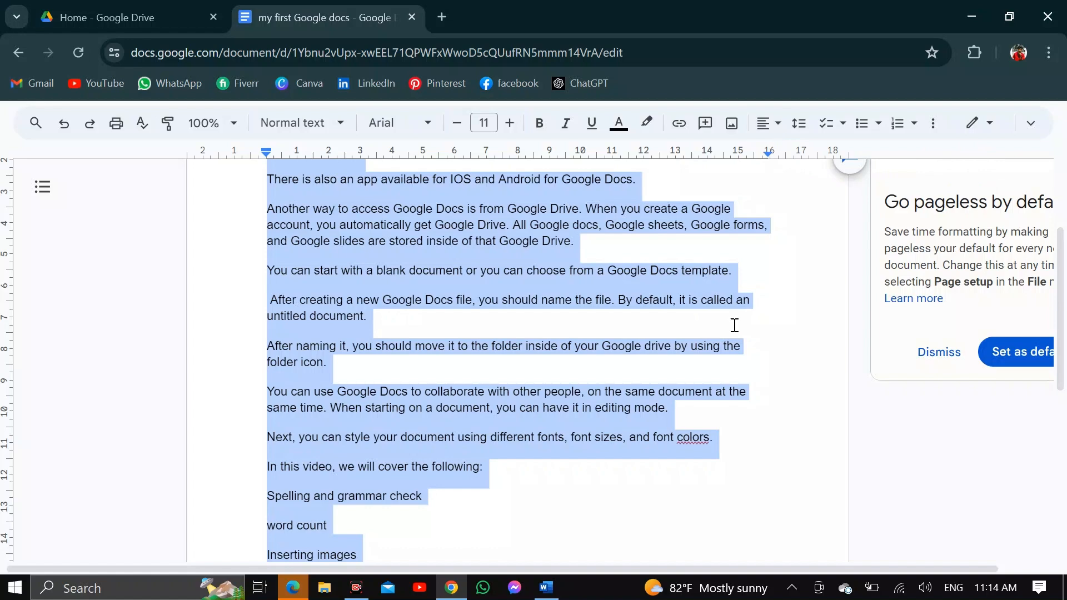
pyautogui.scroll(3, 733, 326)
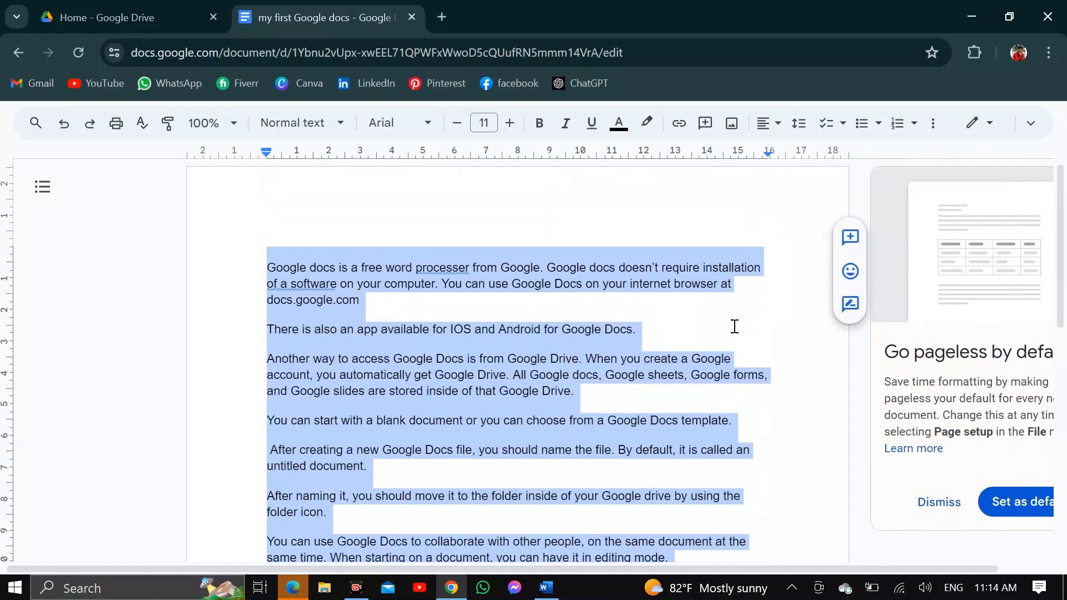
pyautogui.click(779, 129)
pyautogui.click(791, 152)
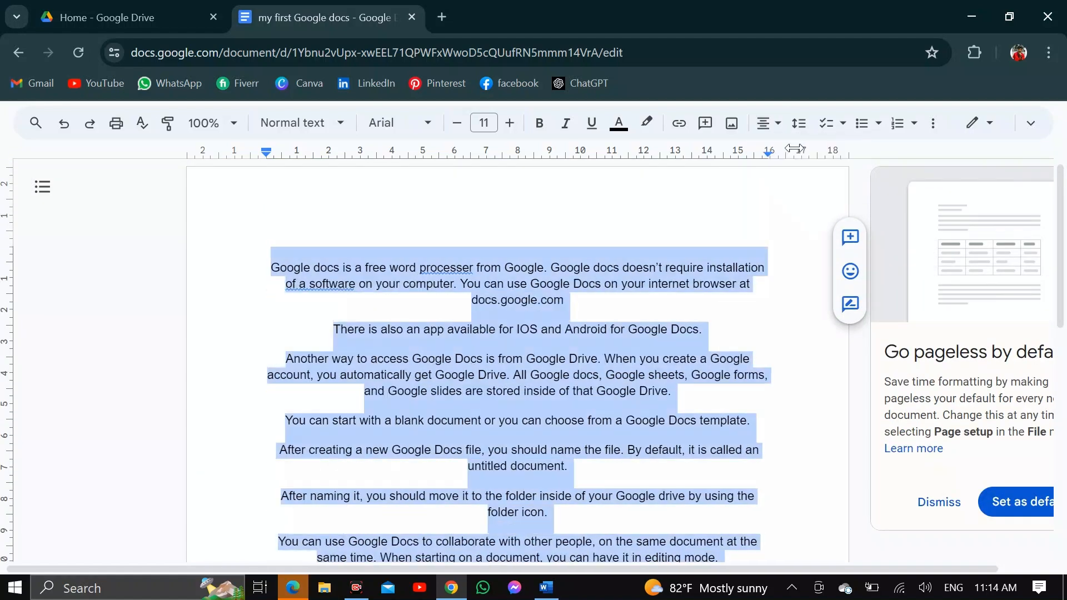
pyautogui.click(775, 125)
pyautogui.click(815, 153)
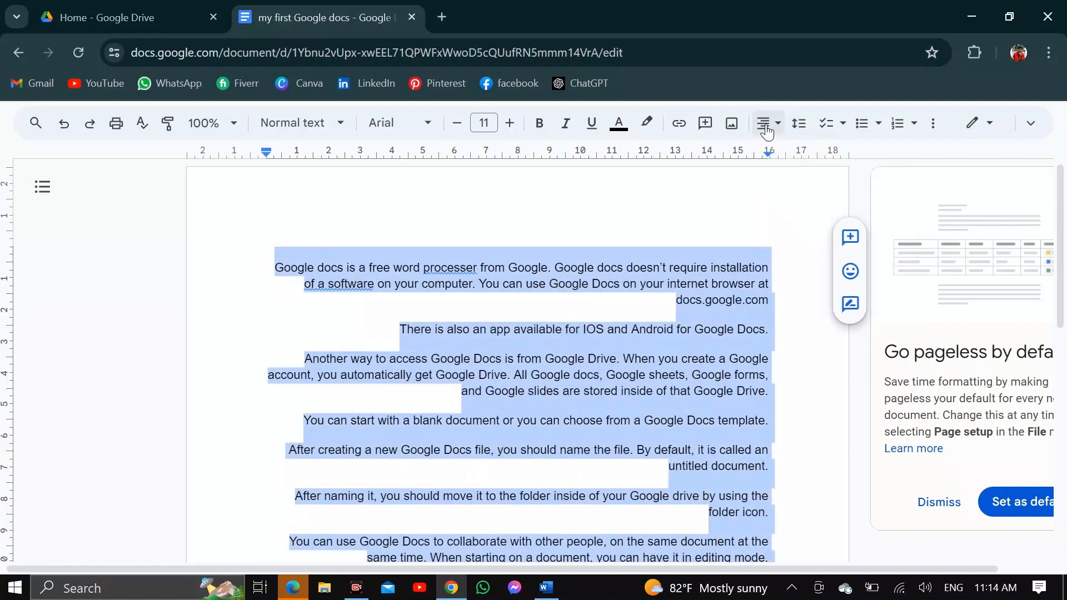
pyautogui.click(769, 123)
pyautogui.click(837, 152)
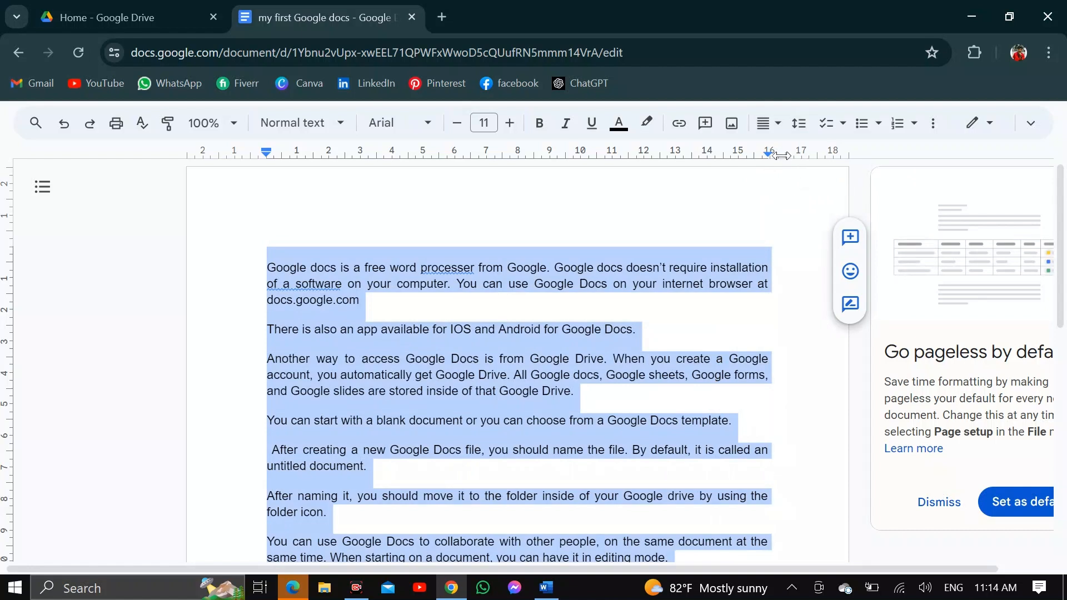
# Step: Set the line spacing of the selected text to Single
pyautogui.click(800, 125)
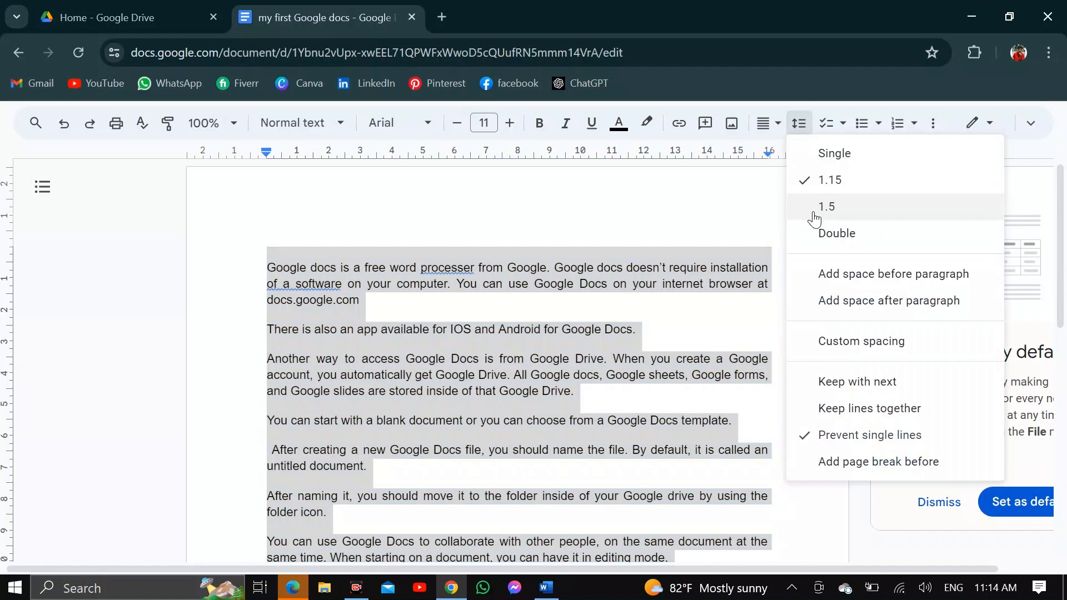
pyautogui.click(826, 153)
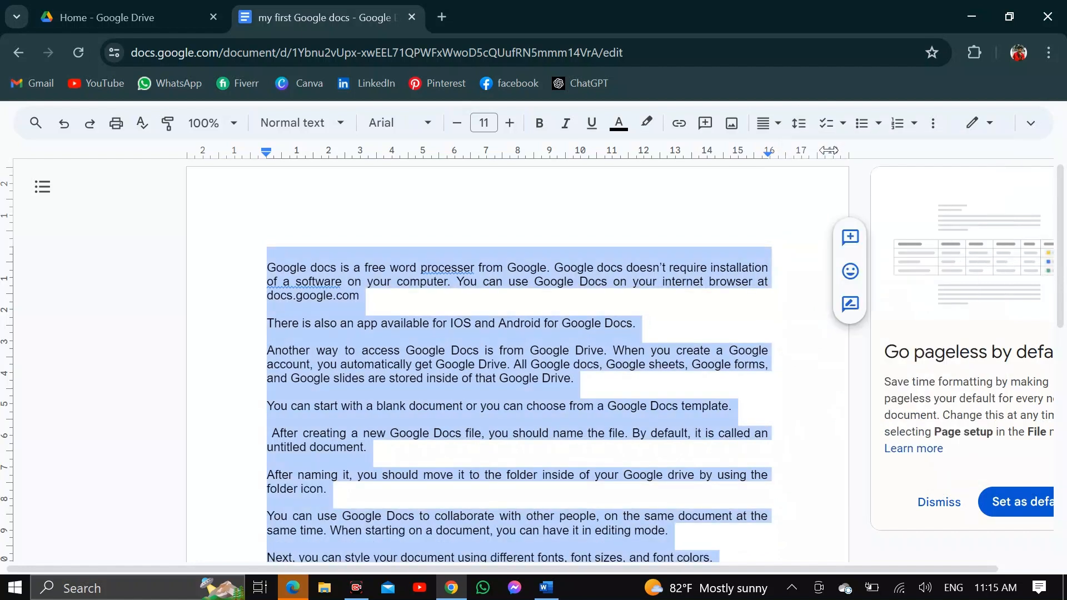
# Step: Try a bulleted list and a numbered list on the selected text, and remove the list formatting
pyautogui.click(842, 126)
pyautogui.click(866, 129)
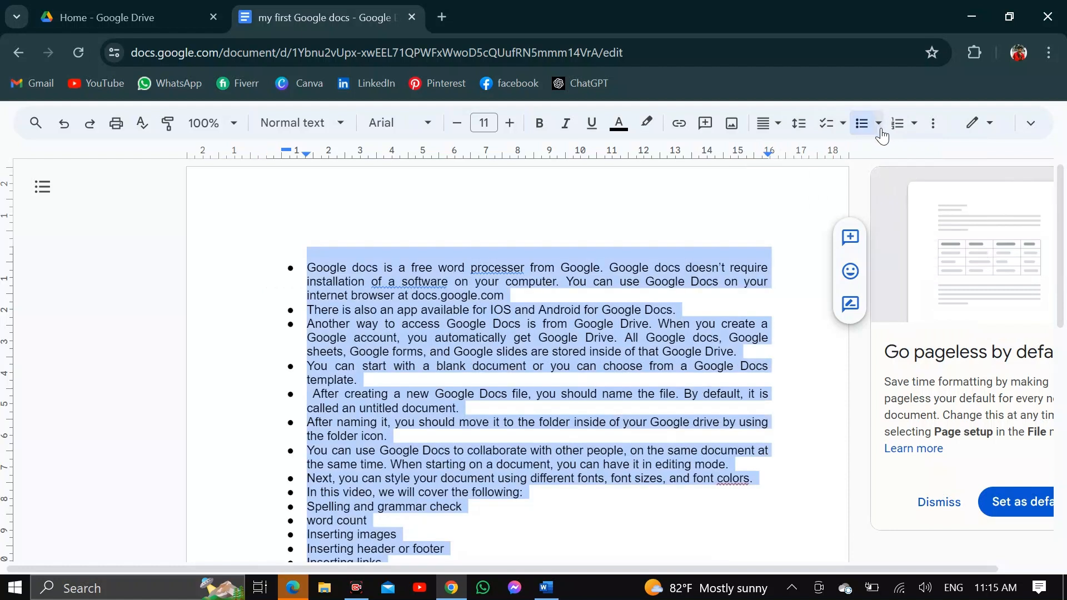
pyautogui.click(896, 129)
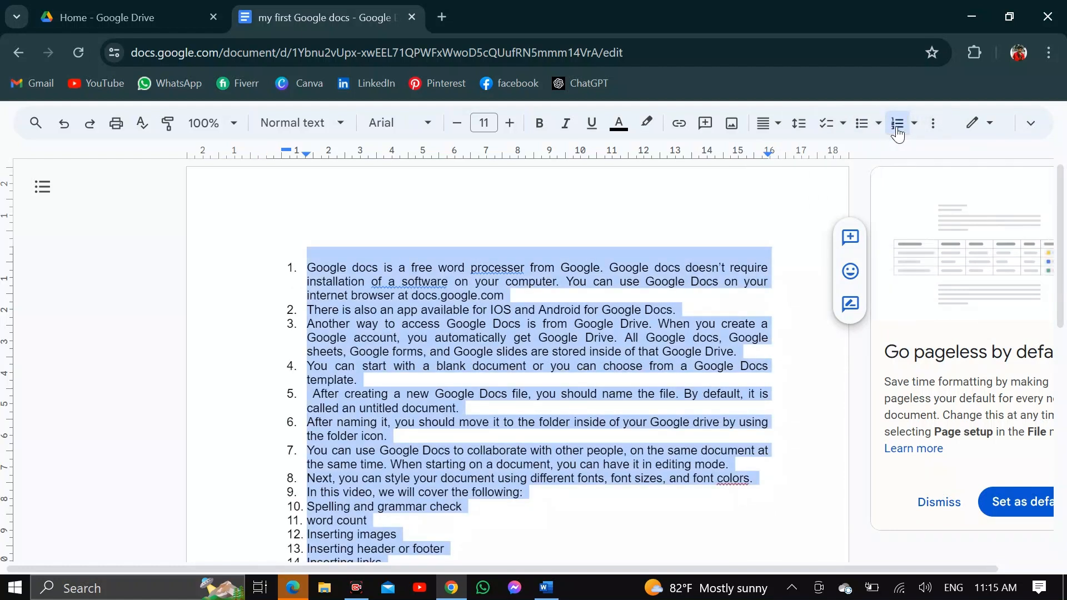
pyautogui.click(897, 129)
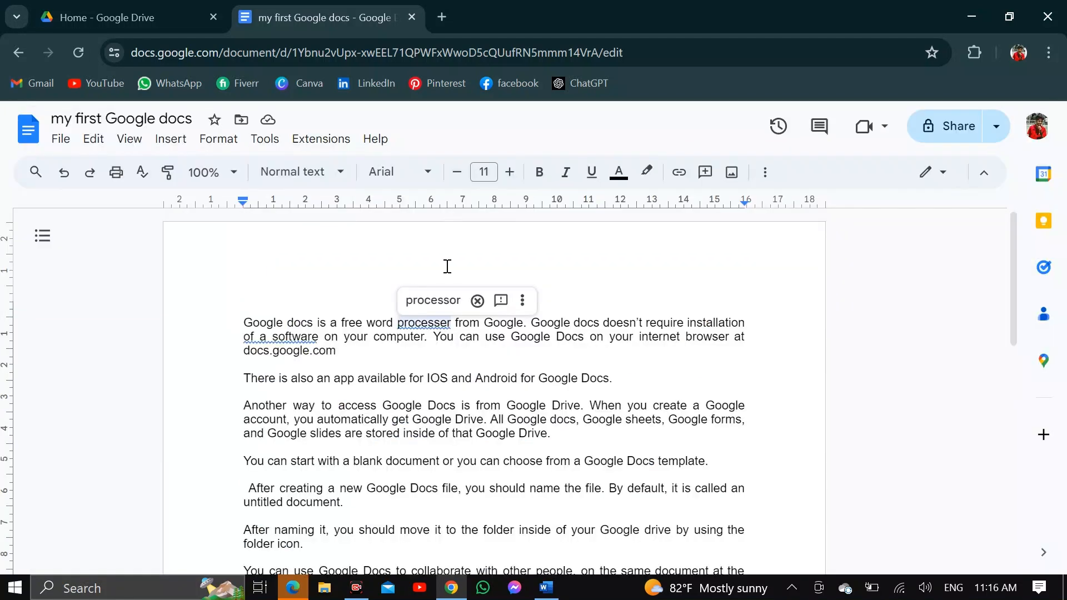
# Step: Run the spelling and grammar check and accept all suggested corrections, including "processor" and "of software"
pyautogui.click(265, 146)
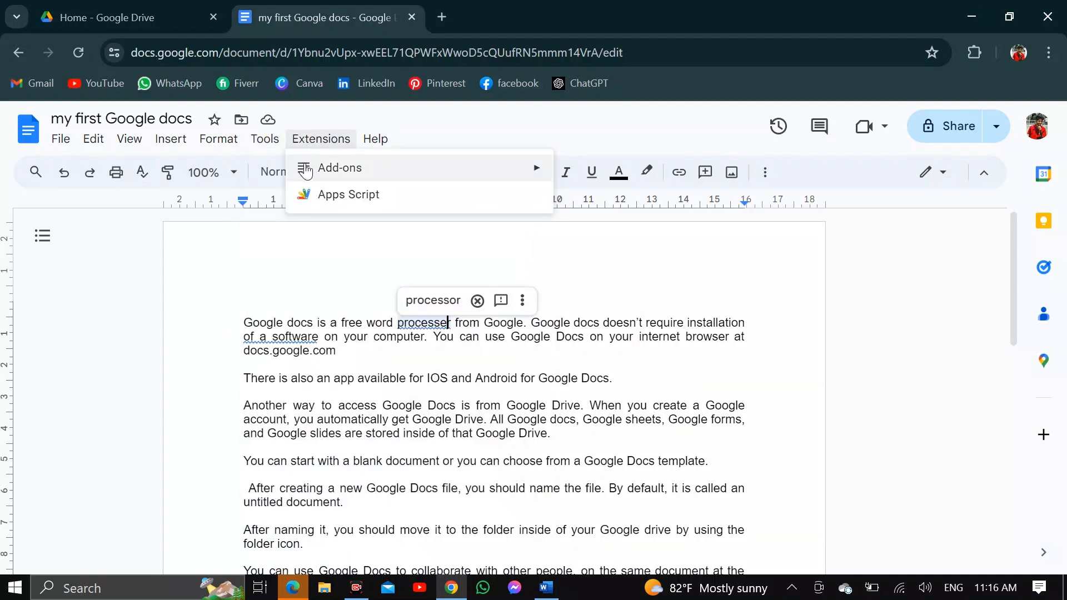
pyautogui.moveTo(293, 181)
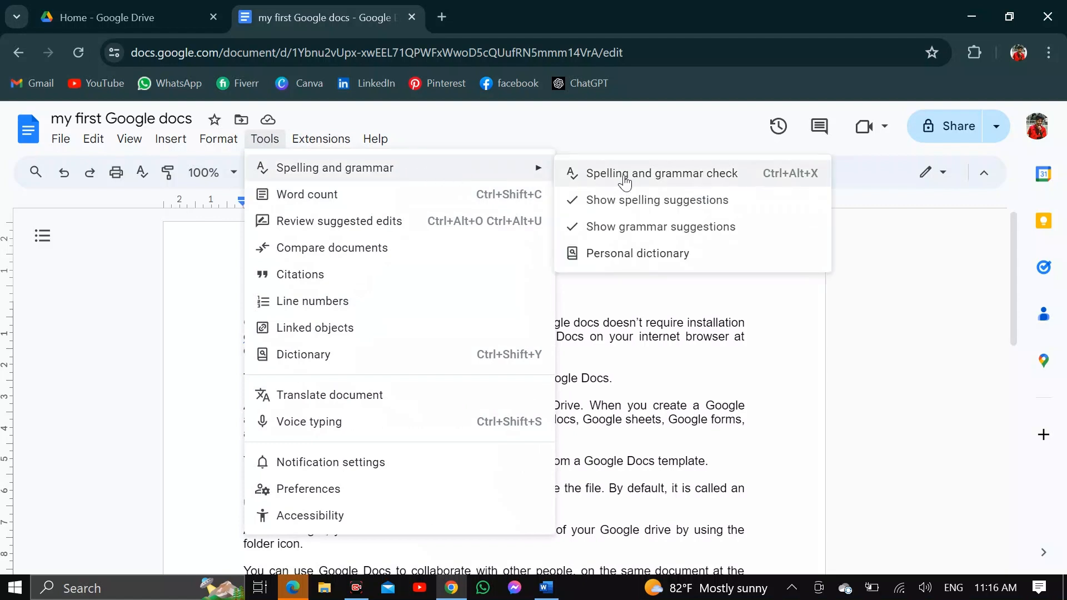
pyautogui.click(625, 176)
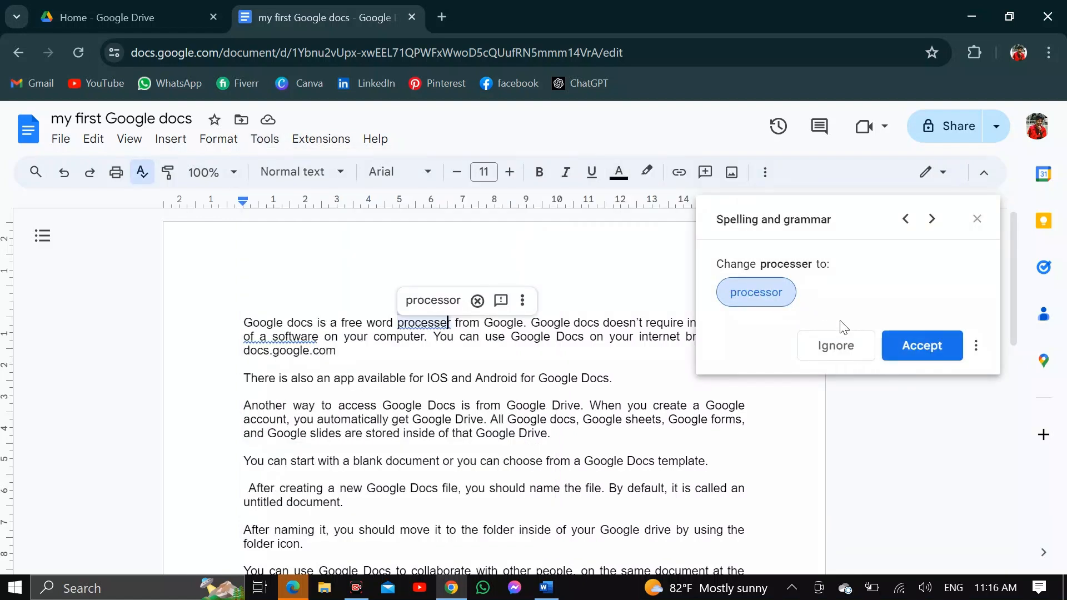
pyautogui.click(915, 355)
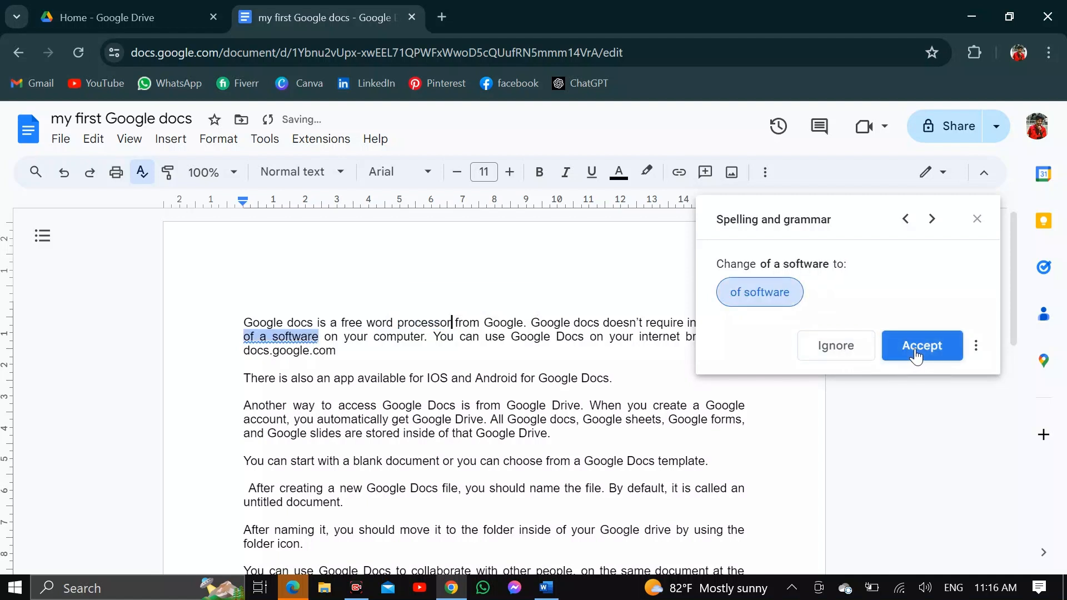
pyautogui.click(915, 356)
pyautogui.click(915, 353)
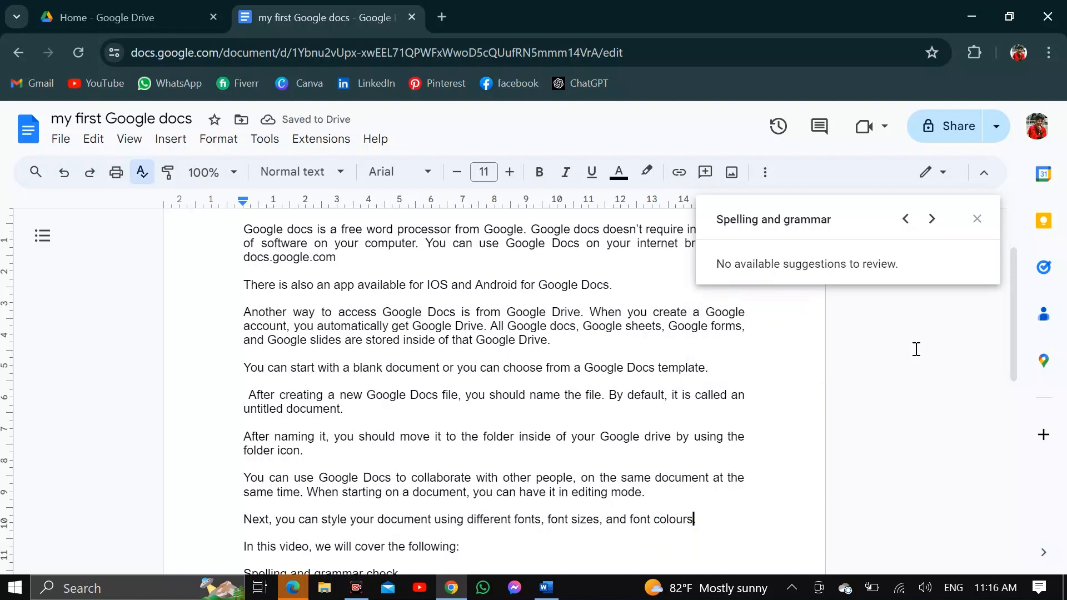
pyautogui.click(977, 219)
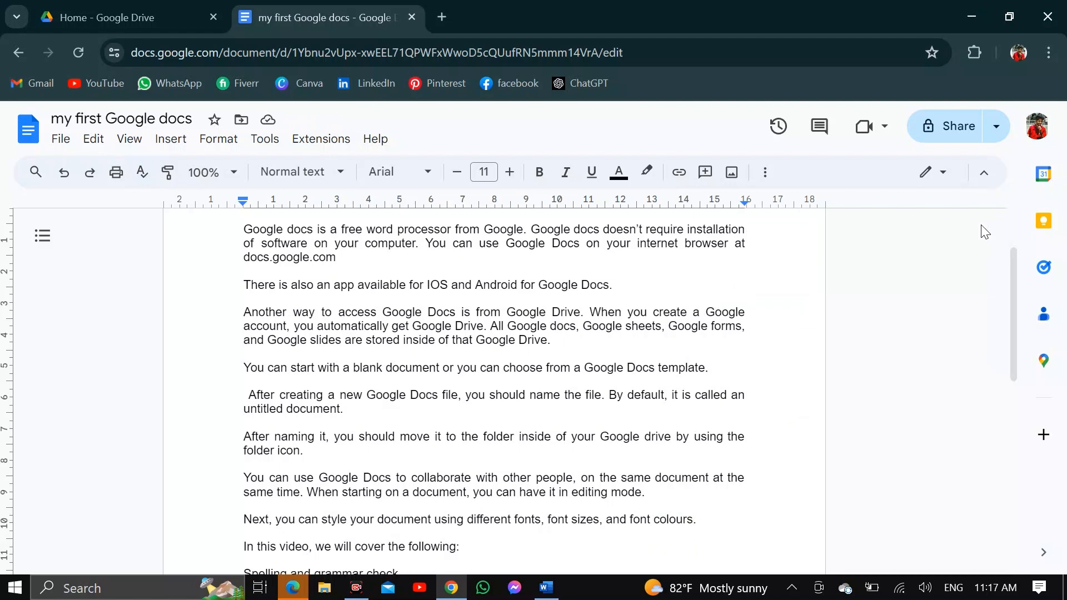
# Step: Check the document's word count and turn on displaying the word count while typing
pyautogui.click(269, 148)
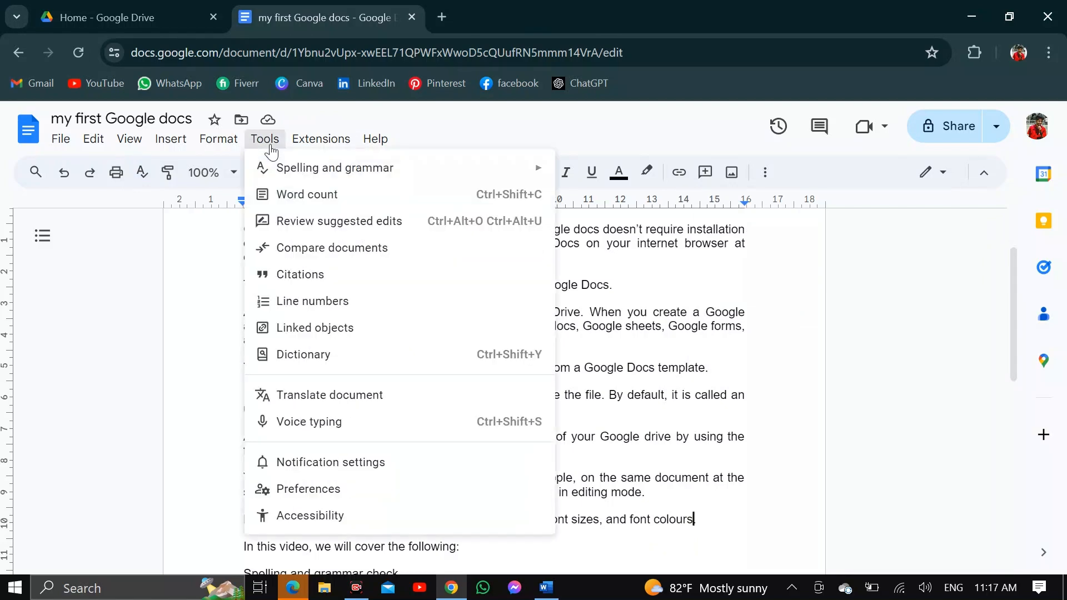
pyautogui.click(288, 192)
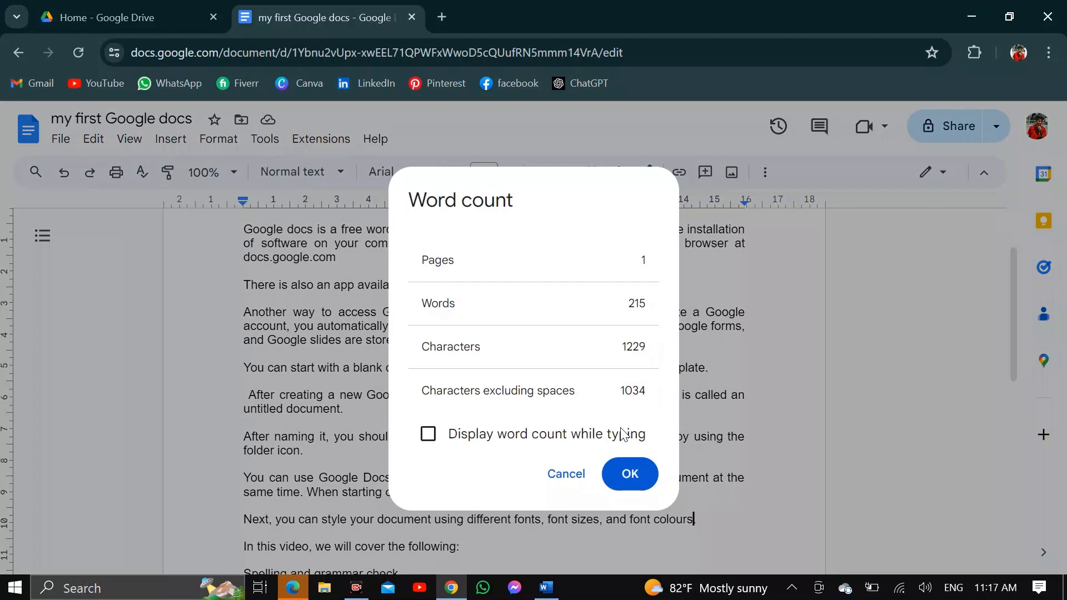
pyautogui.click(428, 433)
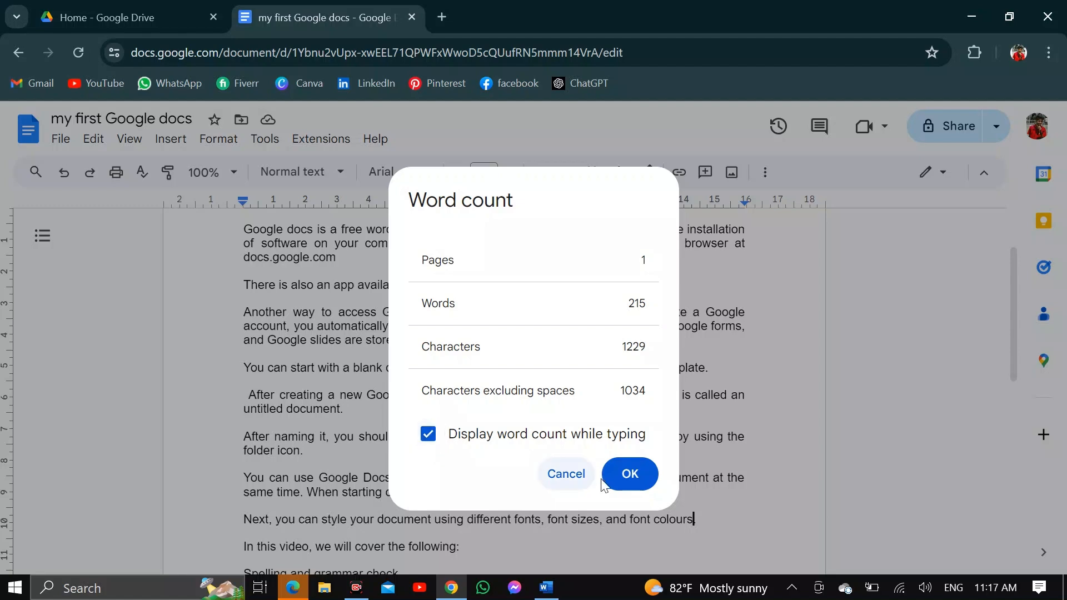
pyautogui.click(626, 474)
# Step: Enter a few random test letters below the "Printing" line to try the live word count, and delete them
pyautogui.scroll(-2, 492, 543)
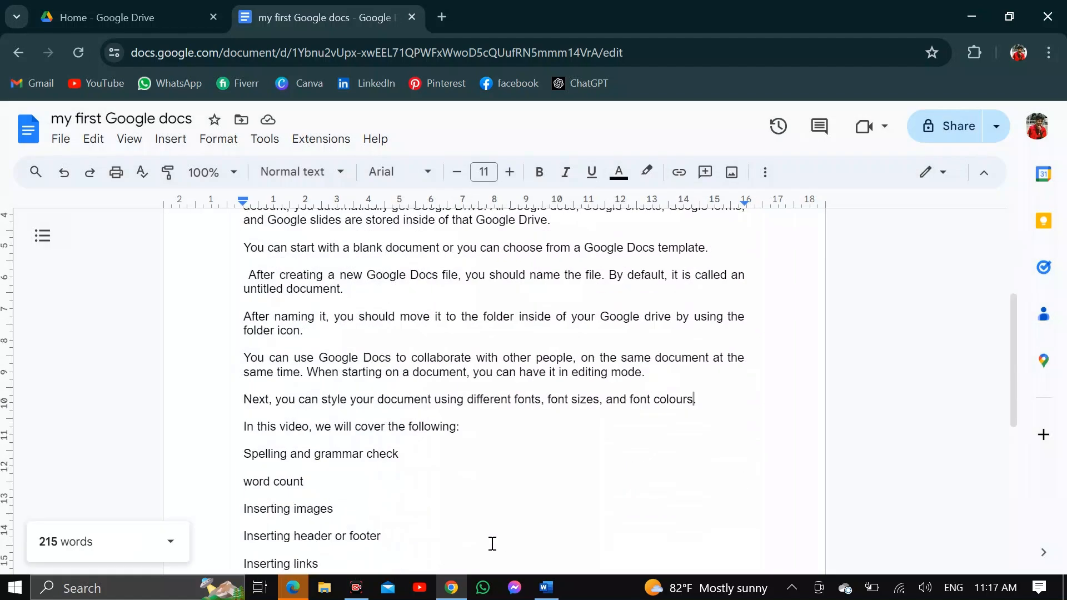
pyautogui.scroll(-4, 491, 543)
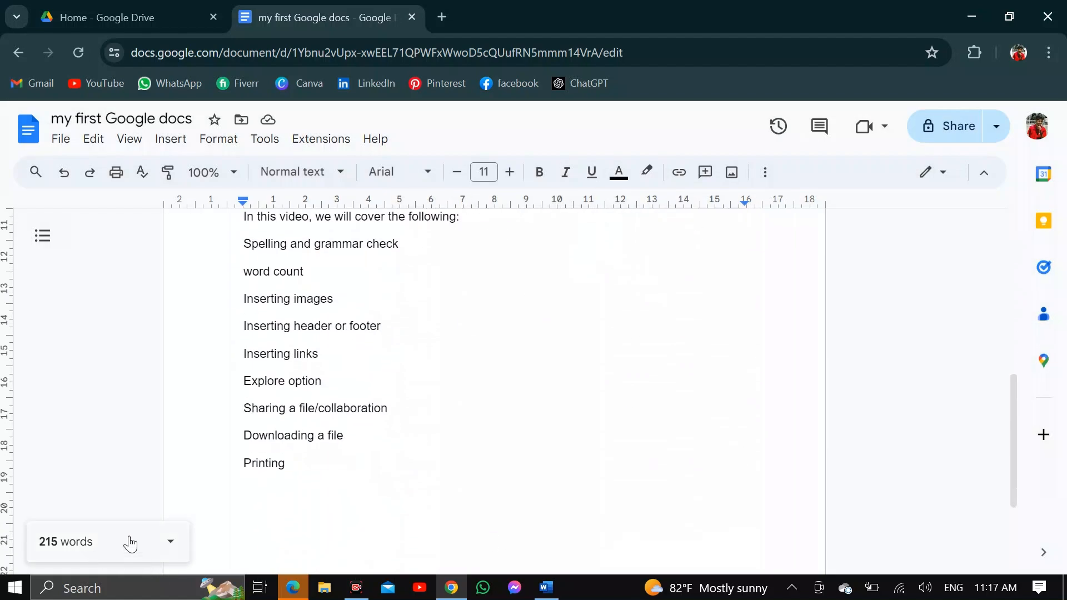
pyautogui.scroll(-2, 338, 508)
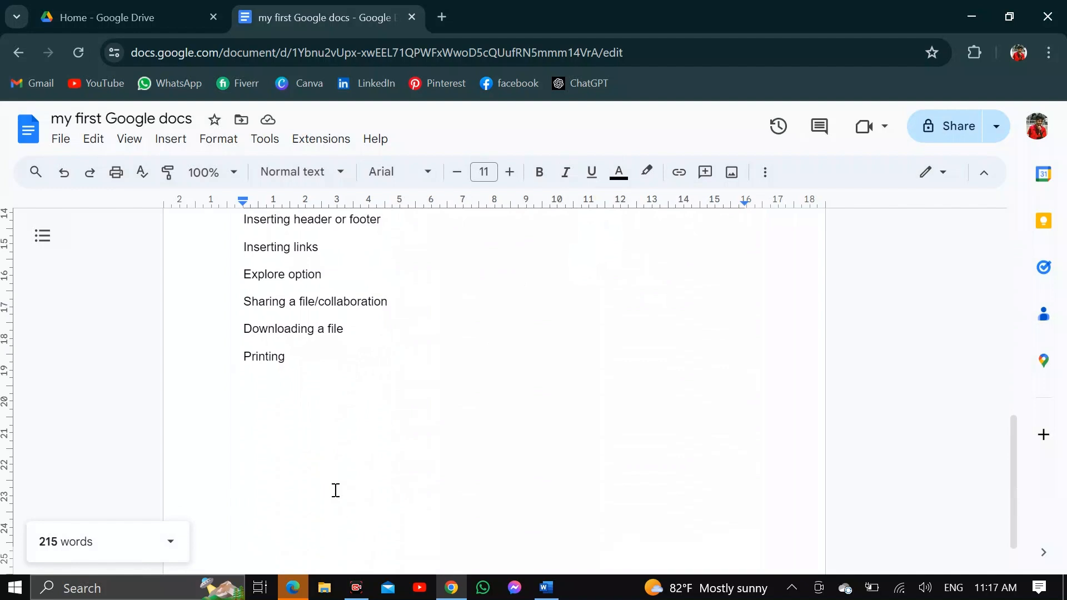
pyautogui.click(306, 388)
pyautogui.write('llllllll m')
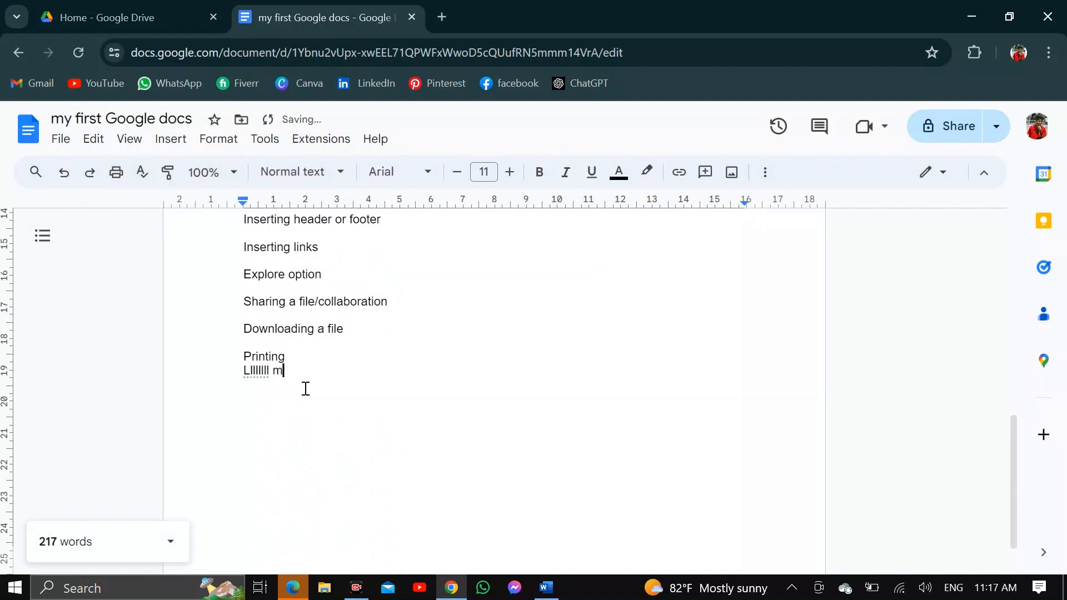
pyautogui.write(' n j')
pyautogui.press('BackSpace')
pyautogui.press('BackSpace')
pyautogui.press('BackSpace')
pyautogui.press('BackSpace')
pyautogui.press('BackSpace')
pyautogui.press('BackSpace')
pyautogui.press('BackSpace')
pyautogui.press('BackSpace')
pyautogui.press('BackSpace')
pyautogui.press('BackSpace')
pyautogui.press('BackSpace')
pyautogui.press('BackSpace')
pyautogui.press('BackSpace')
pyautogui.press('BackSpace')
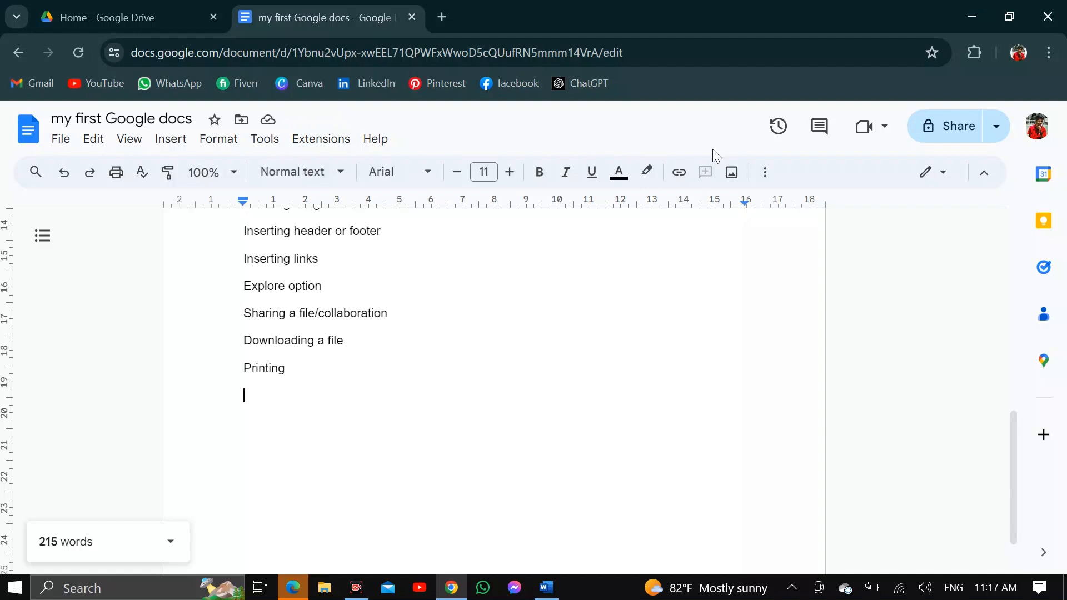
# Step: Search the web for "google docs" images and insert the picture of the four coloured Google file icons below "Printing"
pyautogui.click(732, 173)
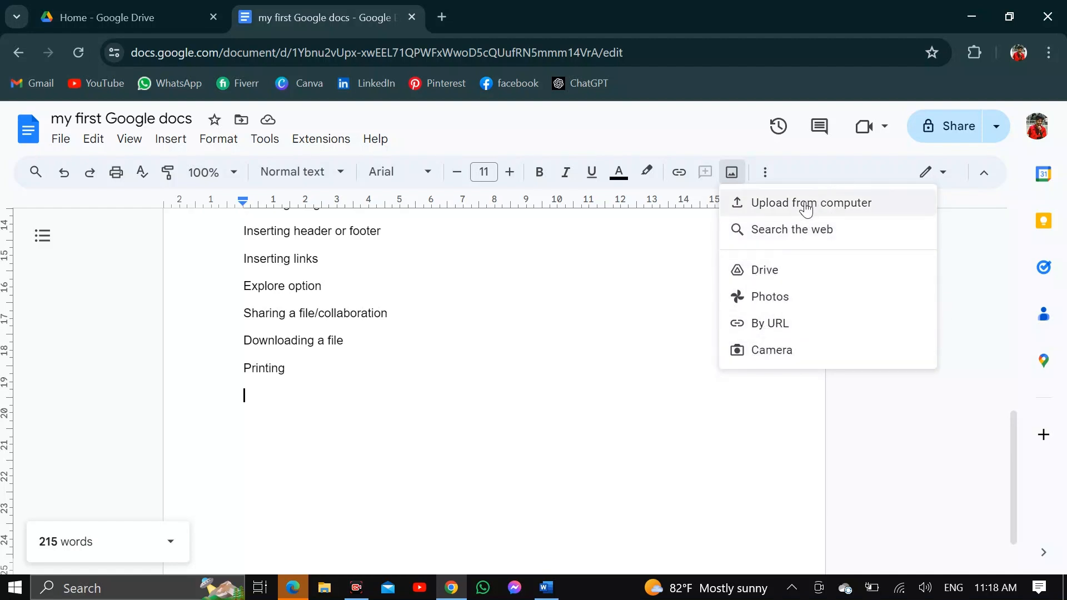
pyautogui.click(800, 230)
pyautogui.write('g')
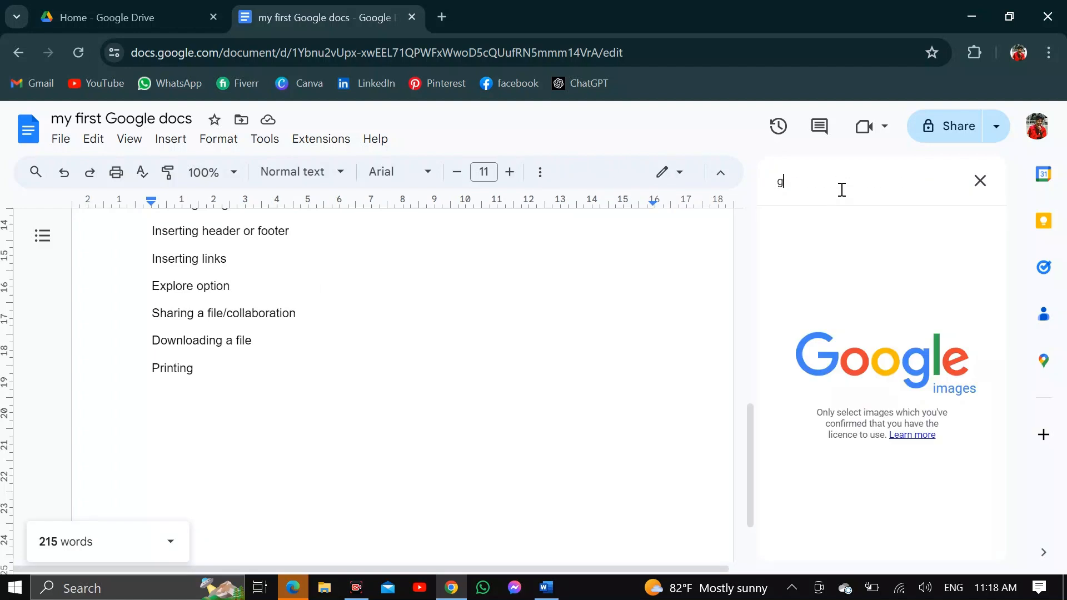
pyautogui.write('ooglr')
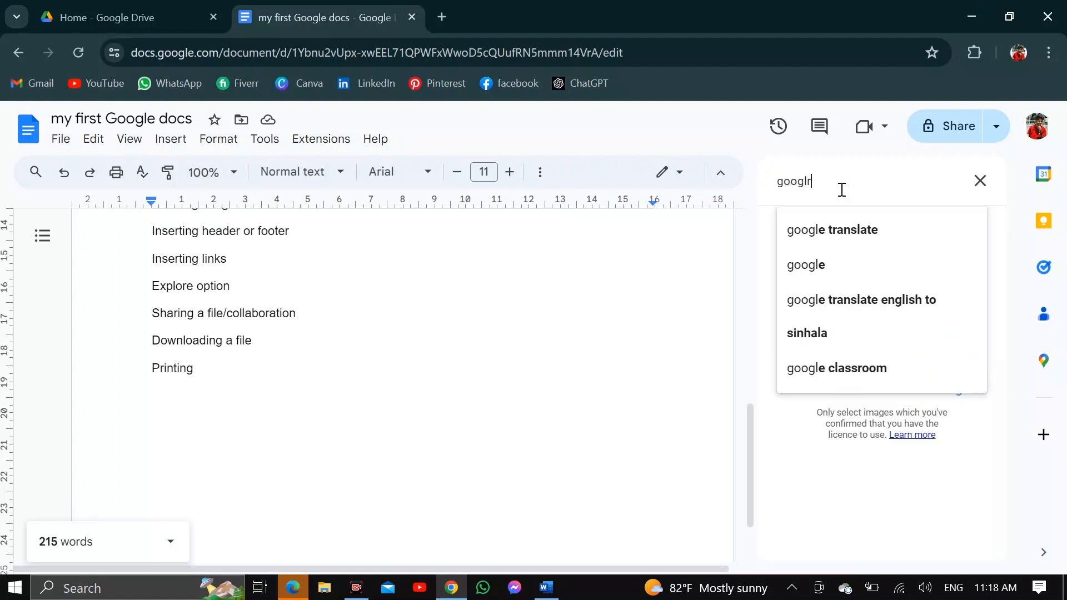
pyautogui.press('BackSpace')
pyautogui.write('docs')
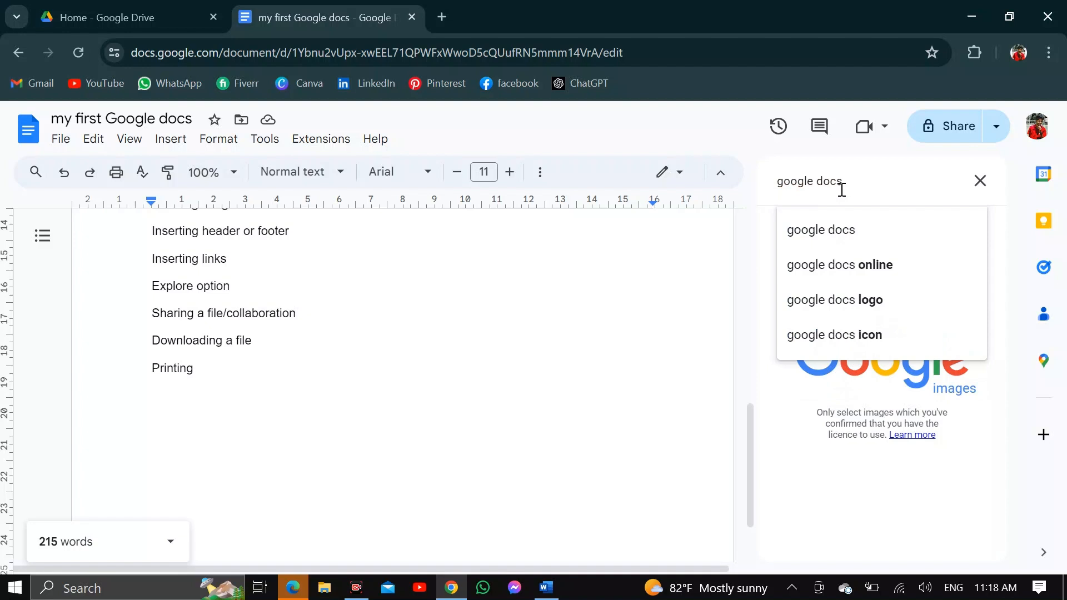
pyautogui.press('Return')
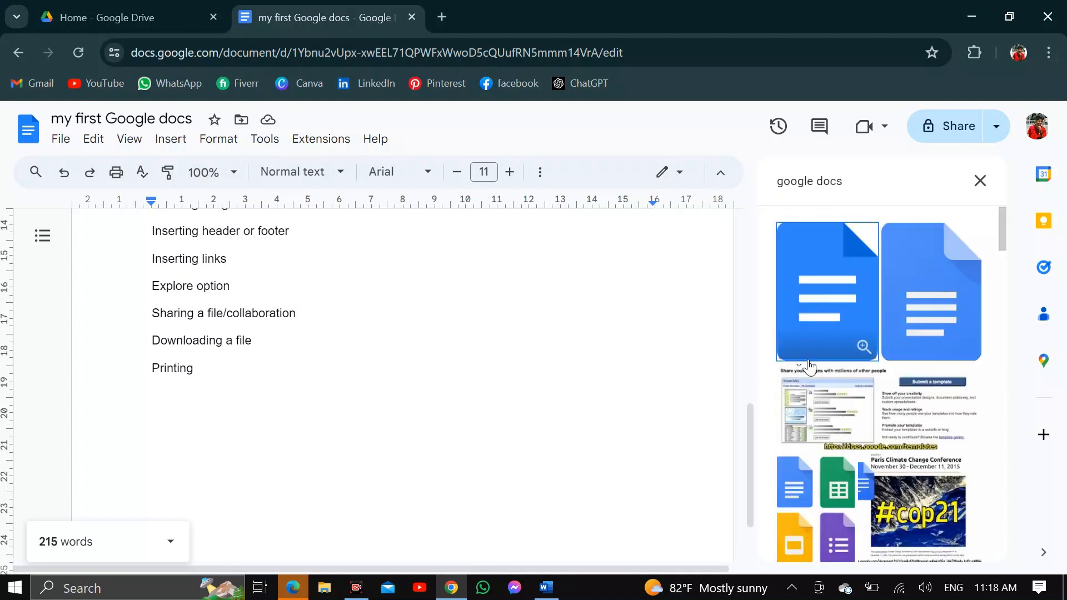
pyautogui.scroll(-3, 838, 514)
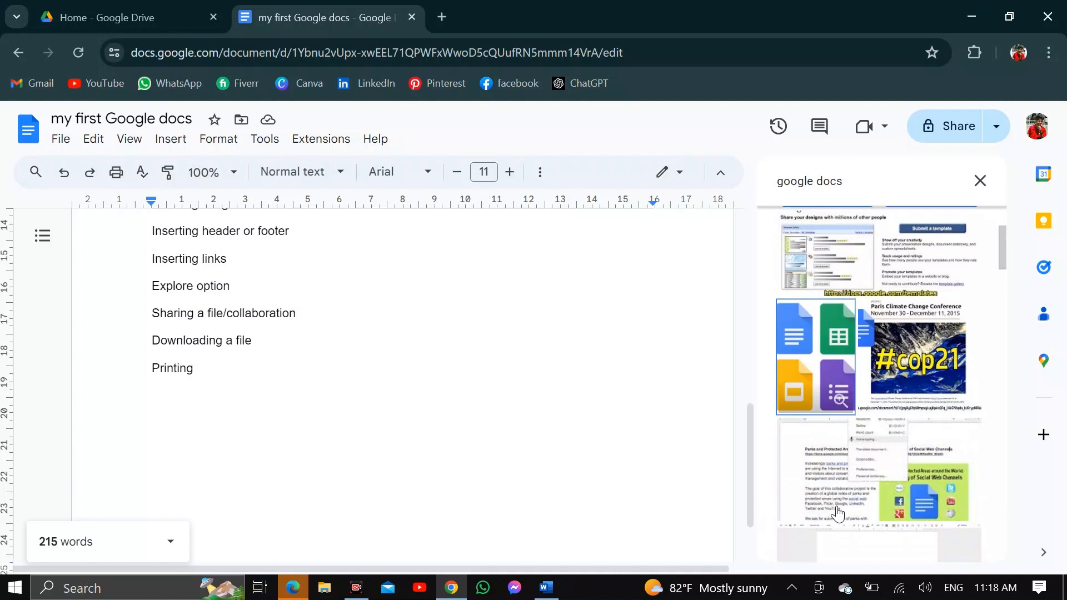
pyautogui.click(814, 365)
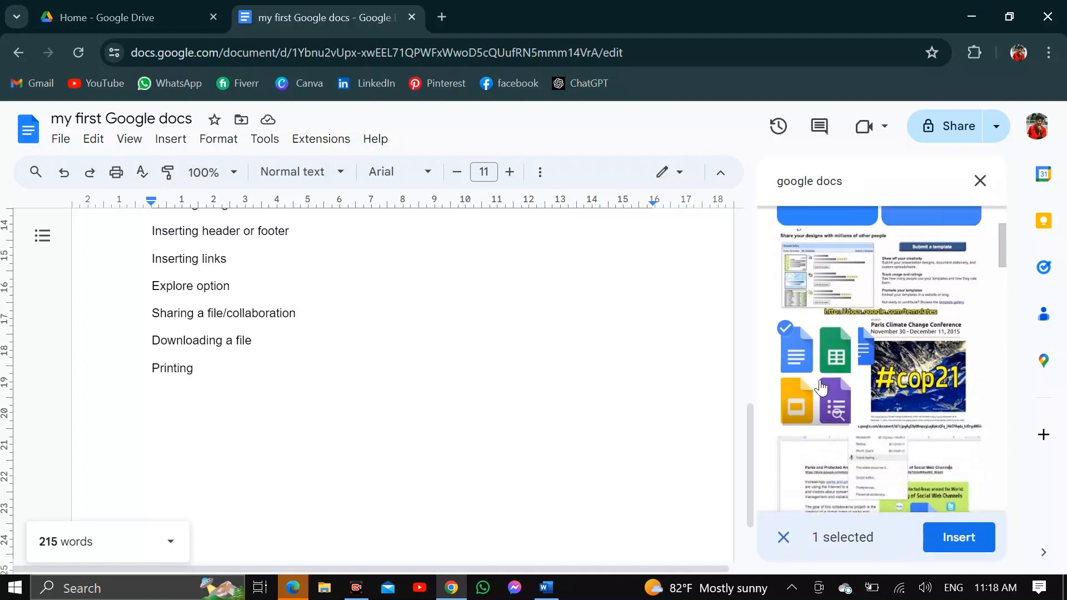
pyautogui.click(971, 547)
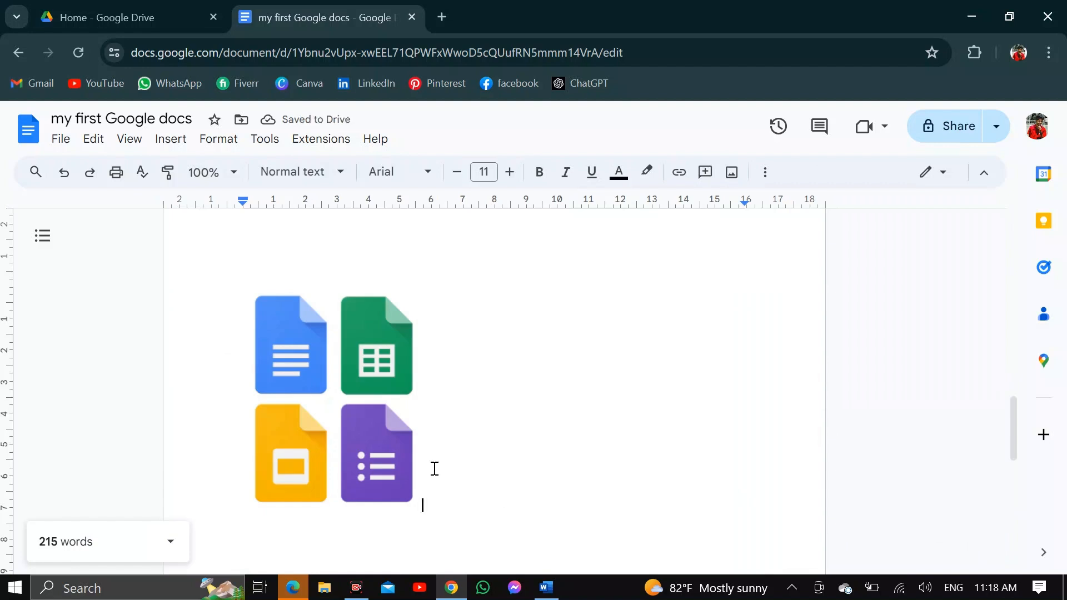
# Step: Shrink the inserted icons picture to about half its size, and delete it from the document
pyautogui.click(297, 421)
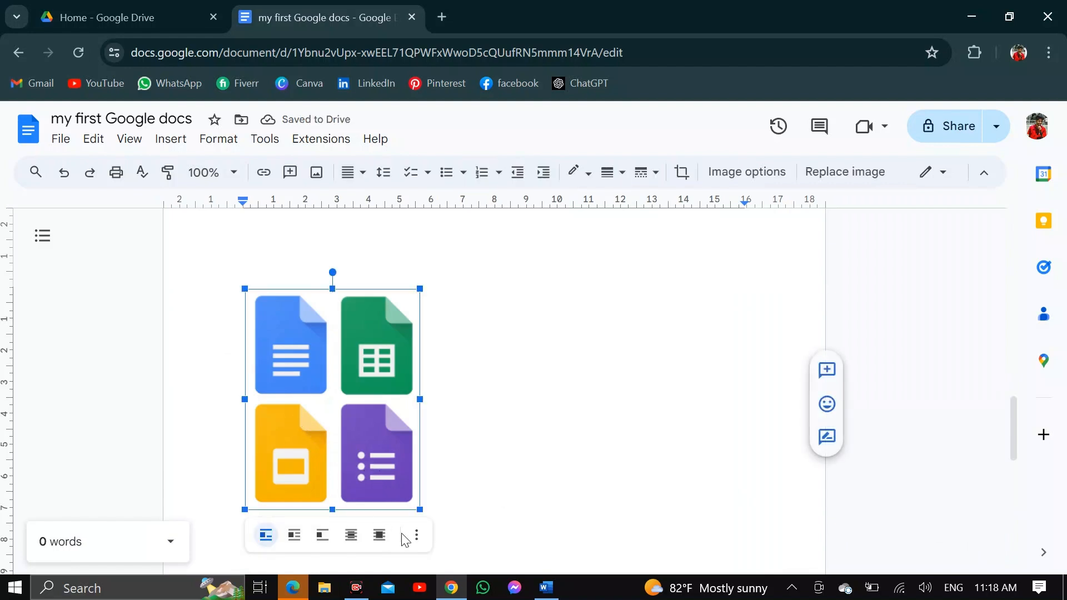
pyautogui.moveTo(420, 509); pyautogui.dragTo(286, 368)
pyautogui.click(407, 384)
pyautogui.click(300, 454)
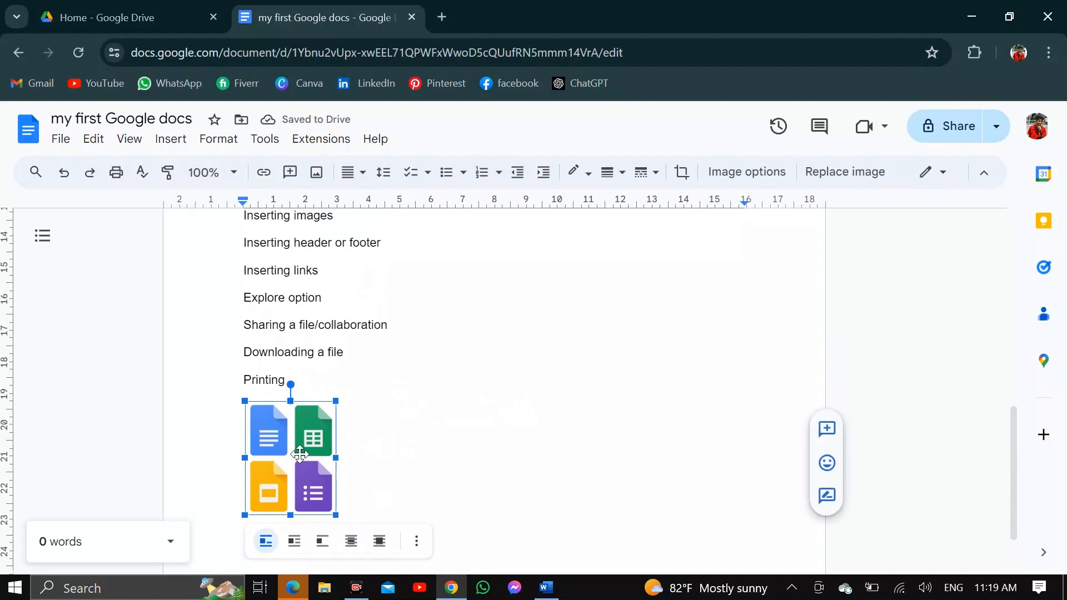
pyautogui.press('Delete')
# Step: Insert the Wallpaper PNG image from the computer's Downloads folder and try scaling it down
pyautogui.scroll(10, 300, 455)
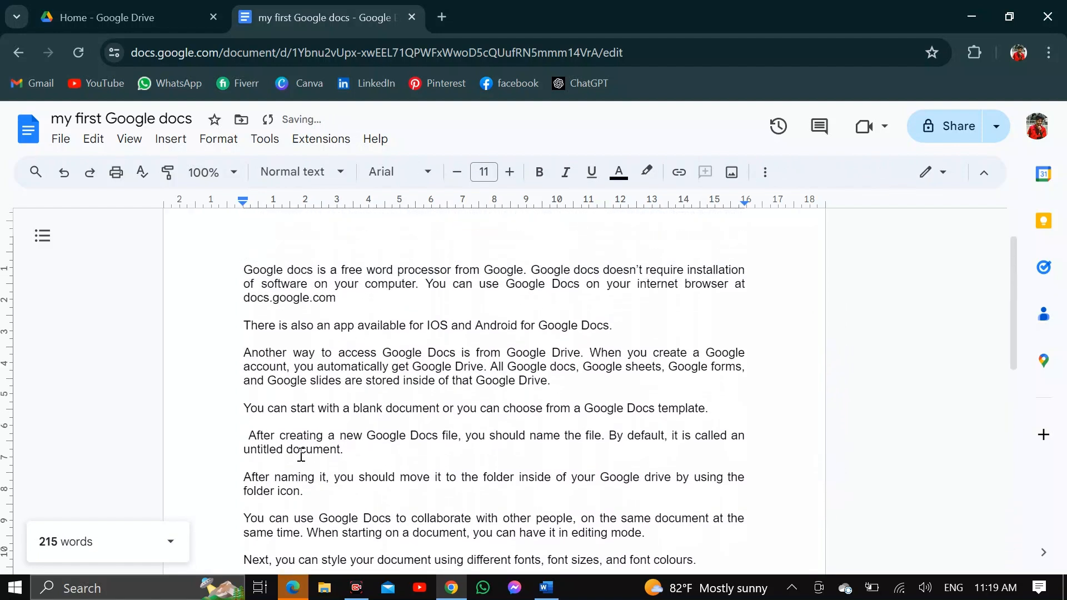
pyautogui.click(731, 172)
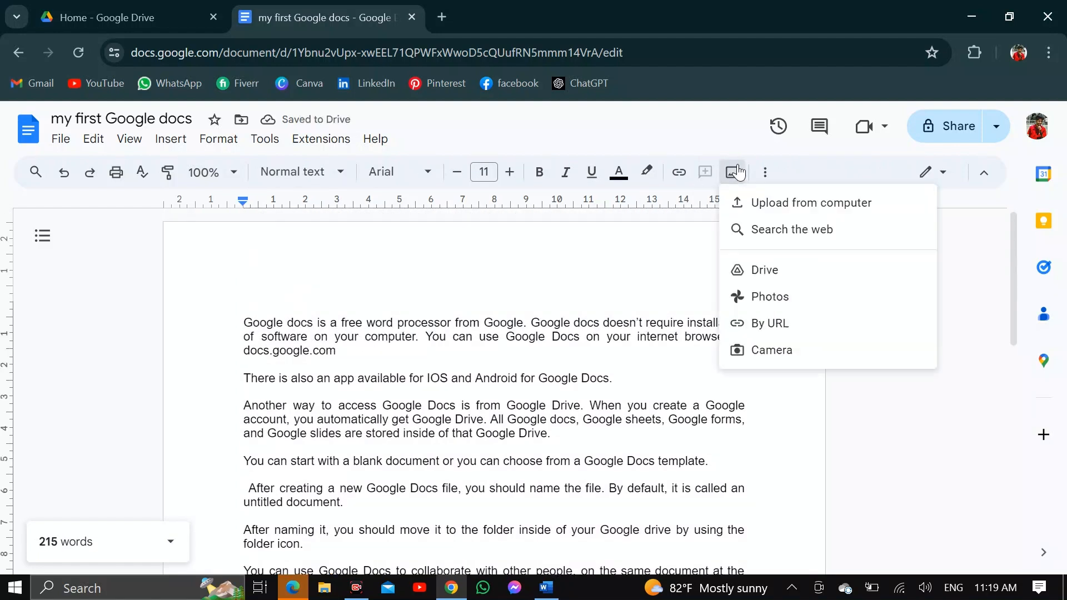
pyautogui.click(772, 208)
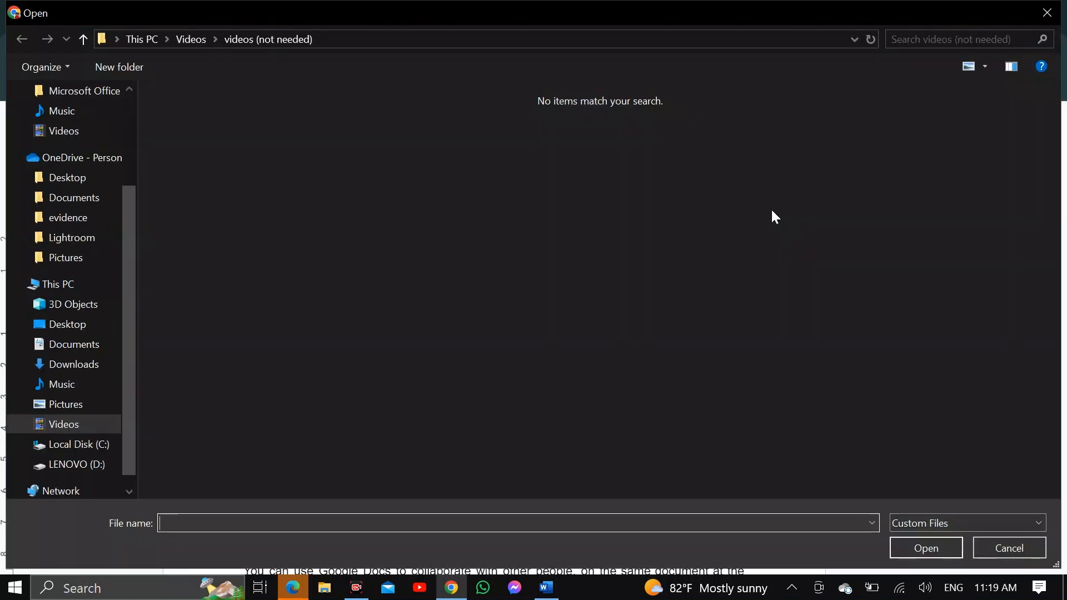
pyautogui.click(75, 365)
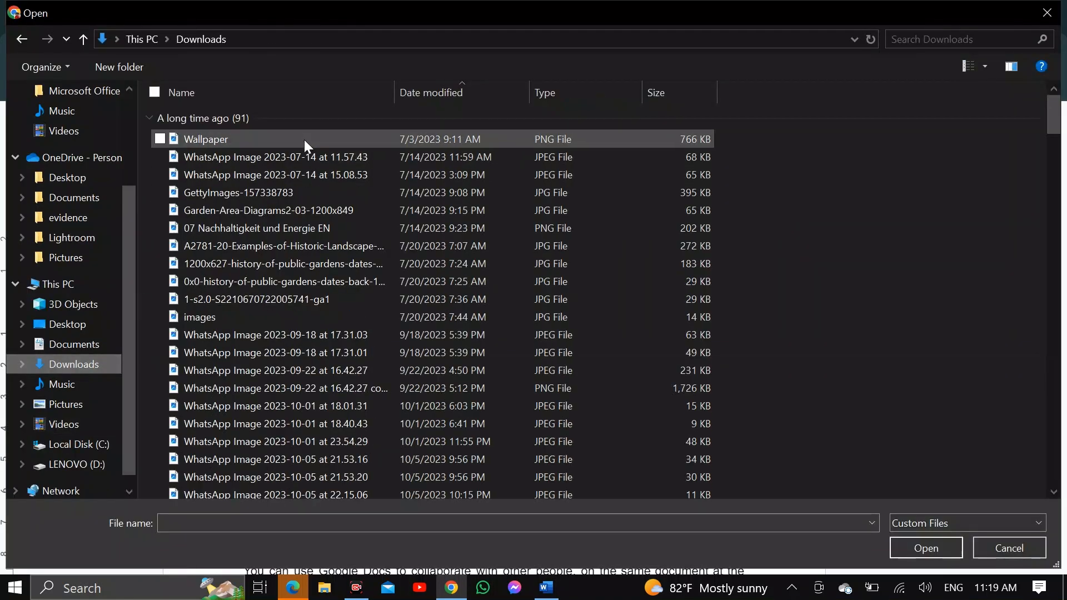
pyautogui.click(303, 139)
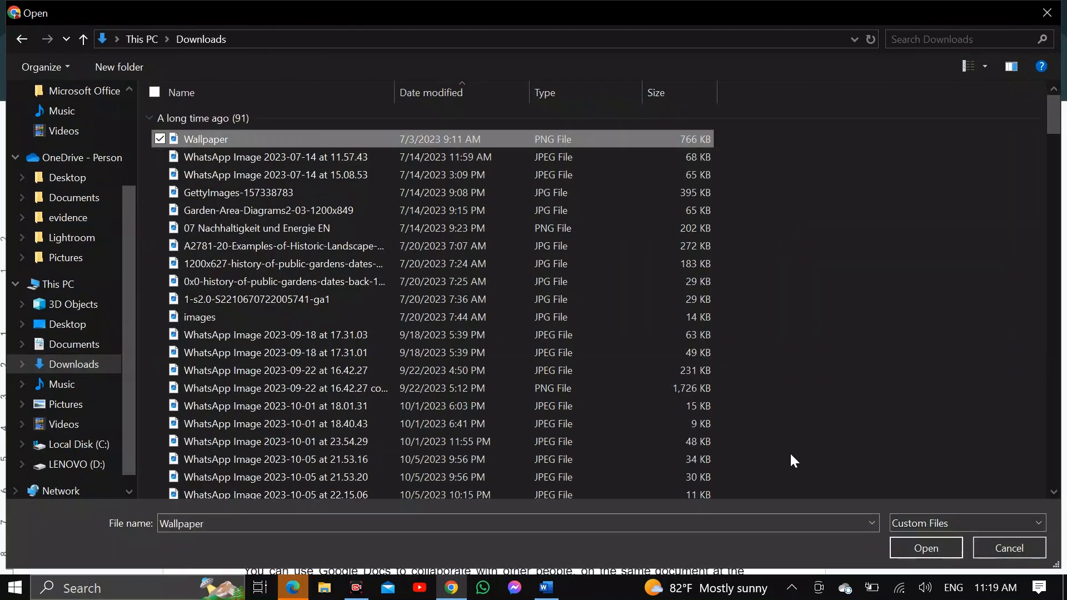
pyautogui.click(920, 552)
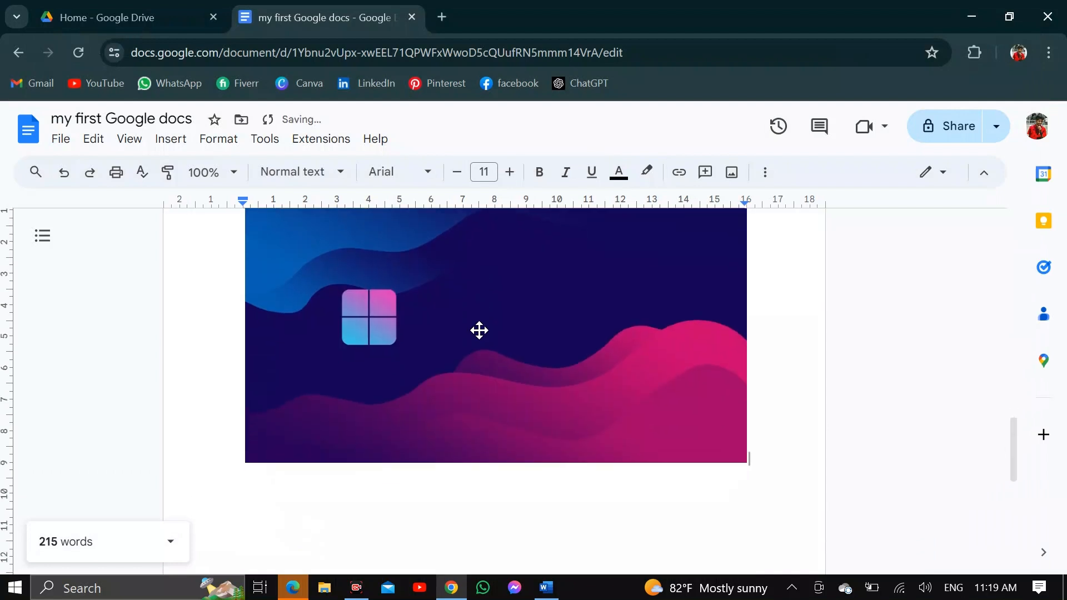
pyautogui.click(672, 452)
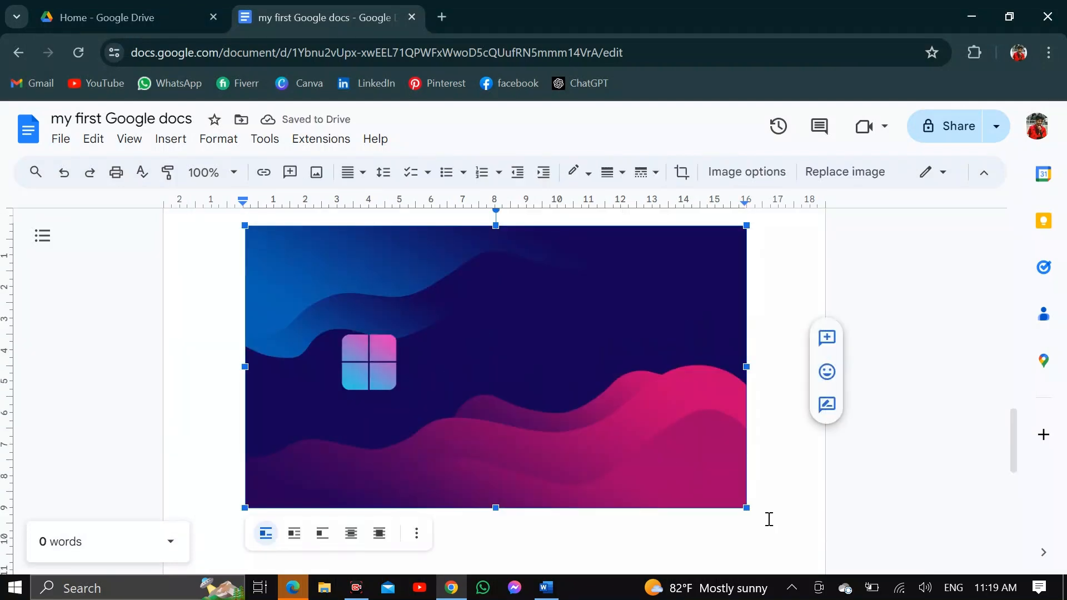
pyautogui.moveTo(745, 507); pyautogui.dragTo(558, 334)
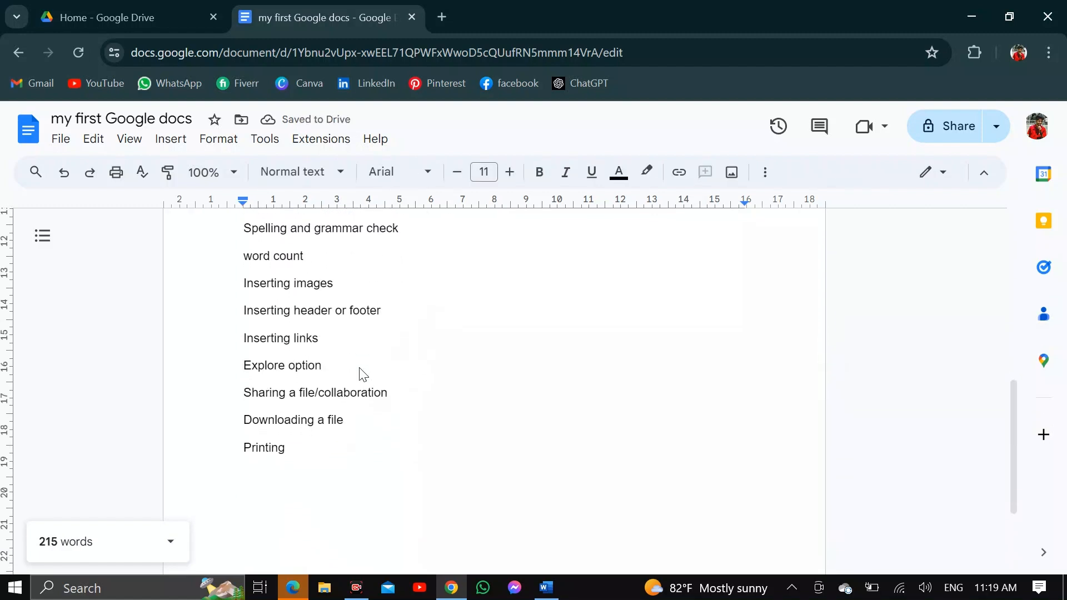
pyautogui.moveTo(325, 337); pyautogui.dragTo(233, 331)
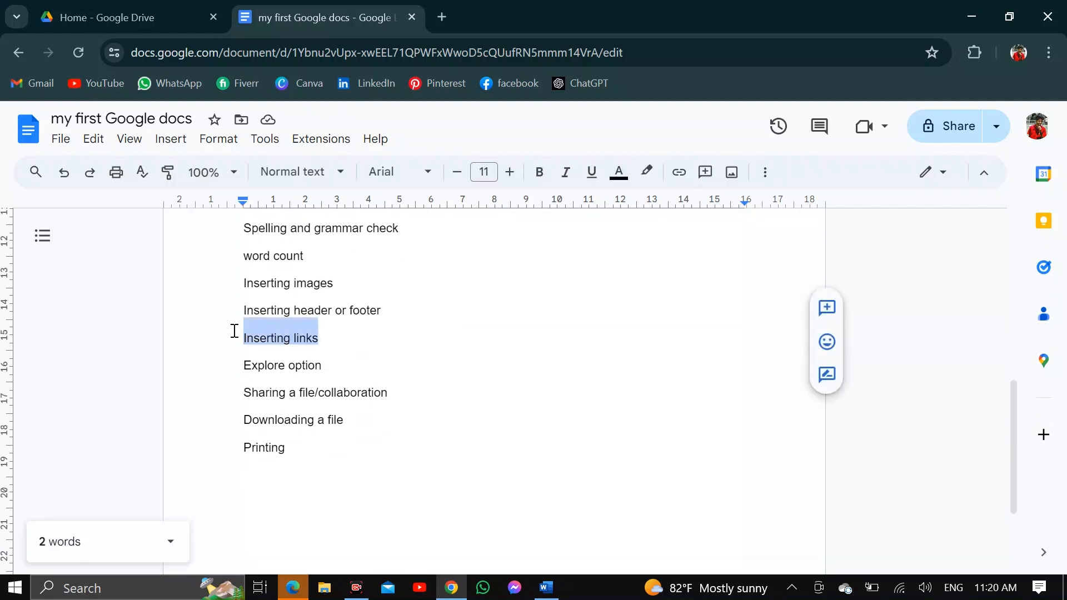
pyautogui.click(682, 176)
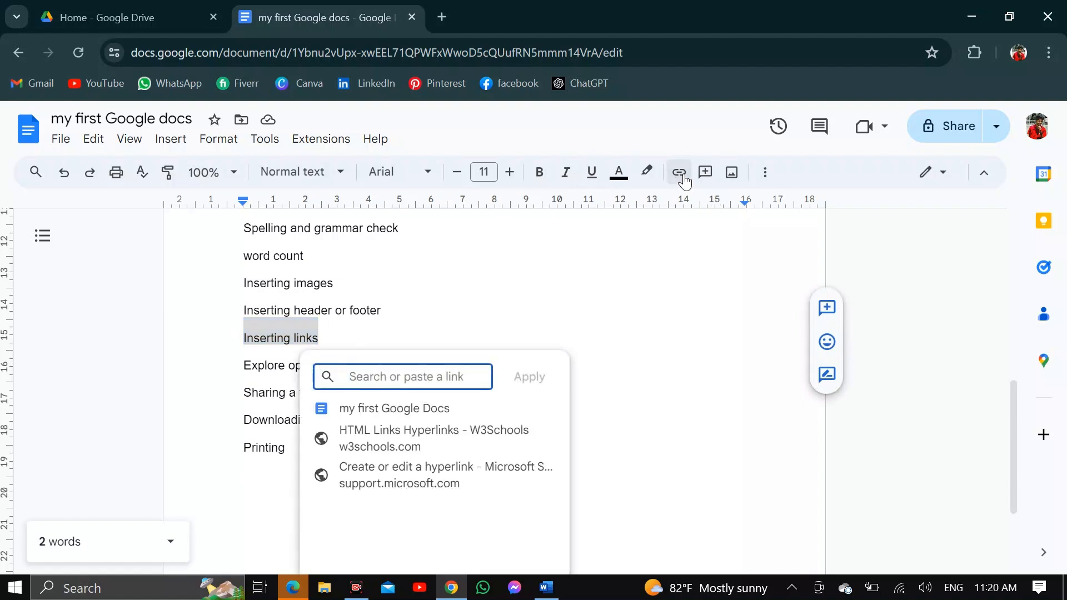
pyautogui.write('www.')
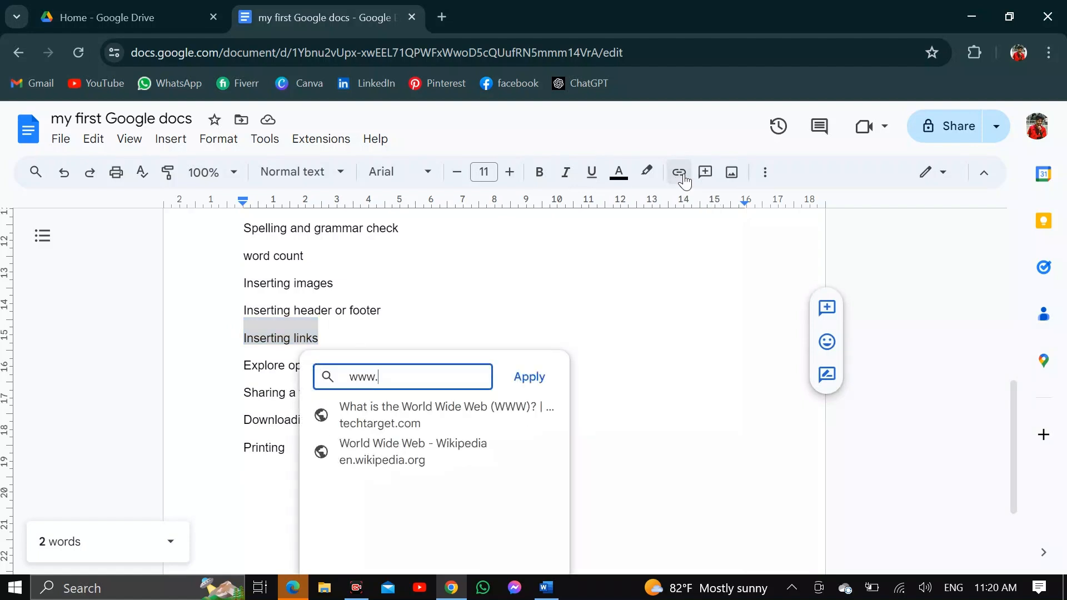
pyautogui.write('zyntre')
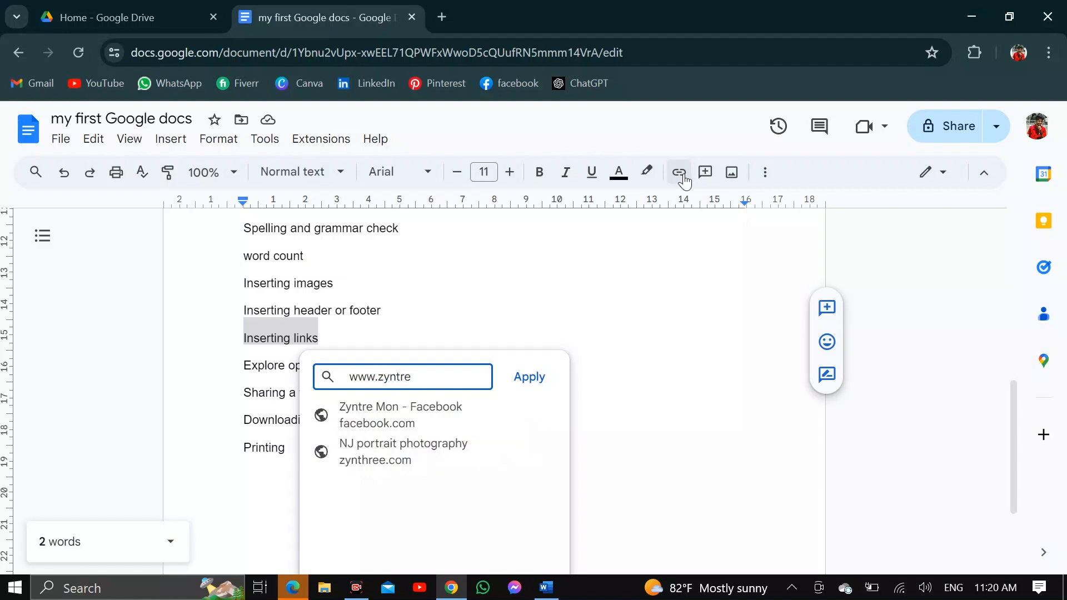
pyautogui.write('cck')
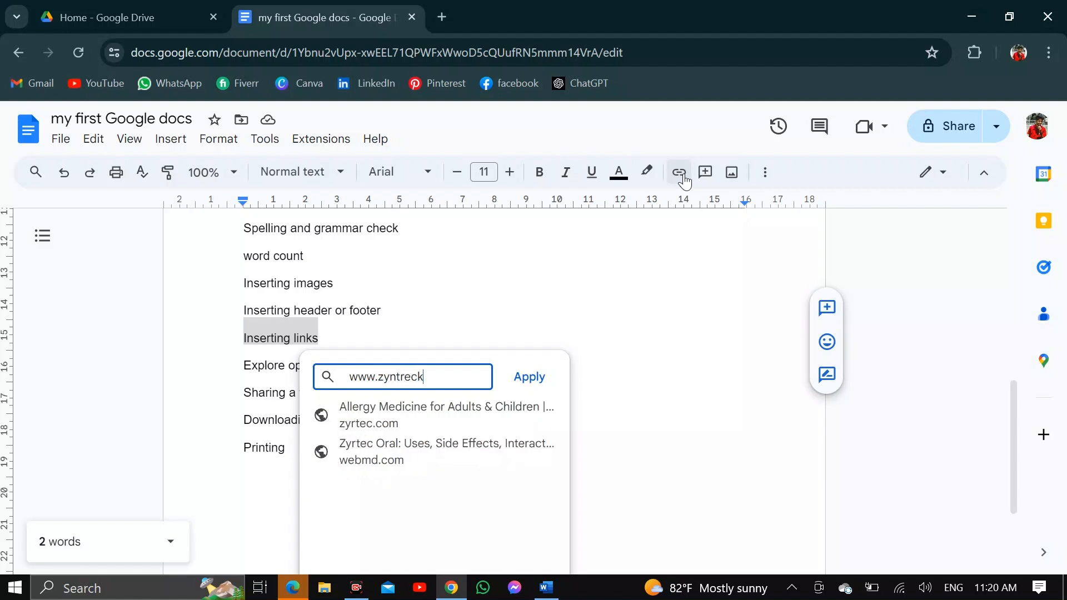
pyautogui.write('s .com')
pyautogui.press('Return')
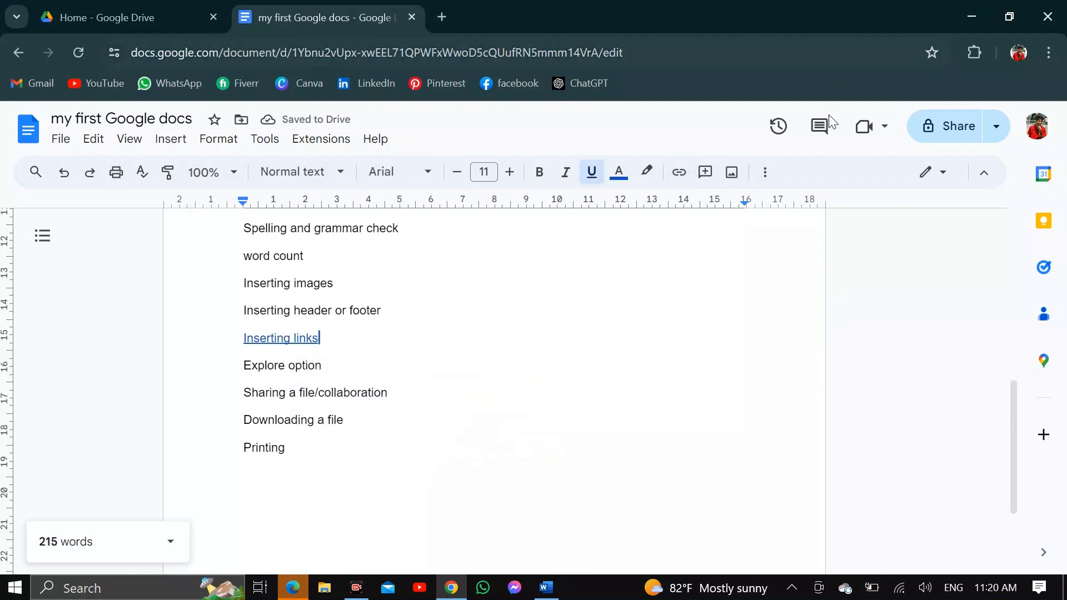
pyautogui.click(307, 337)
pyautogui.click(496, 362)
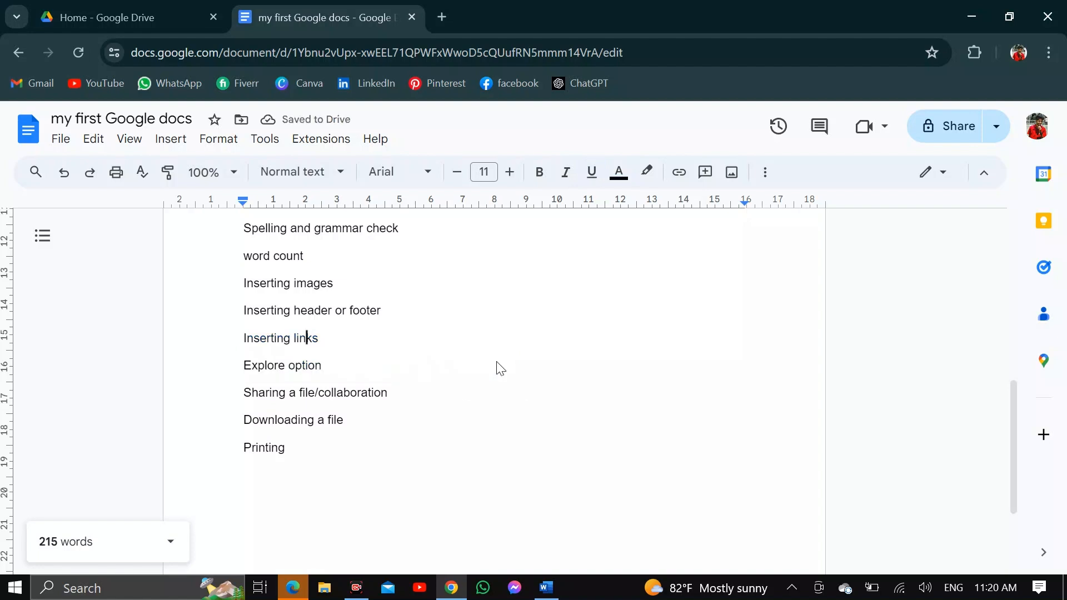
# Step: Add a footer to the document and fill it with a row of repeated "h" letters as test text
pyautogui.click(393, 310)
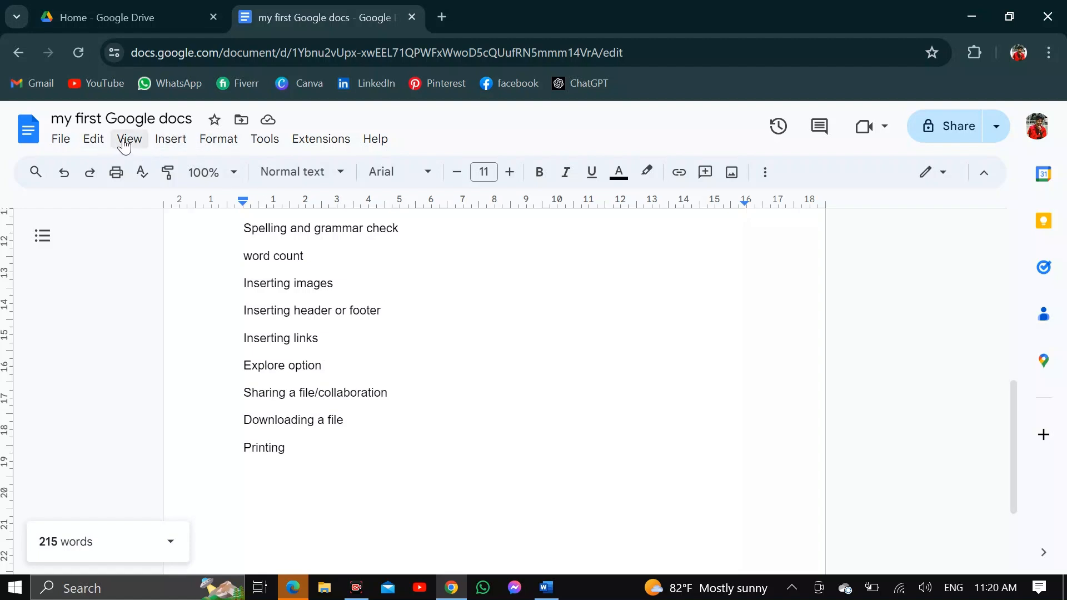
pyautogui.click(170, 139)
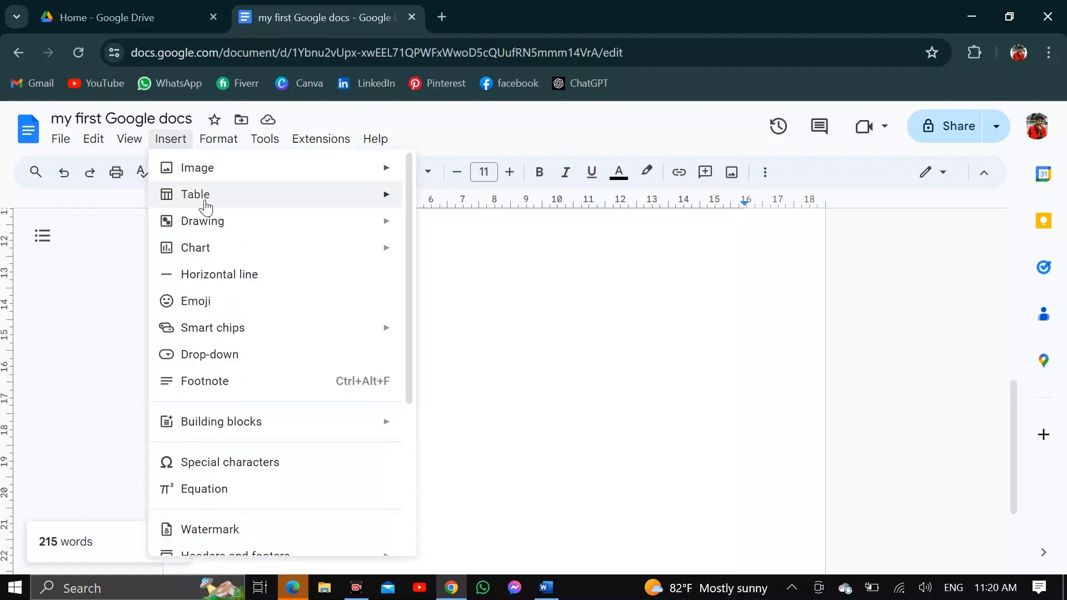
pyautogui.moveTo(214, 244)
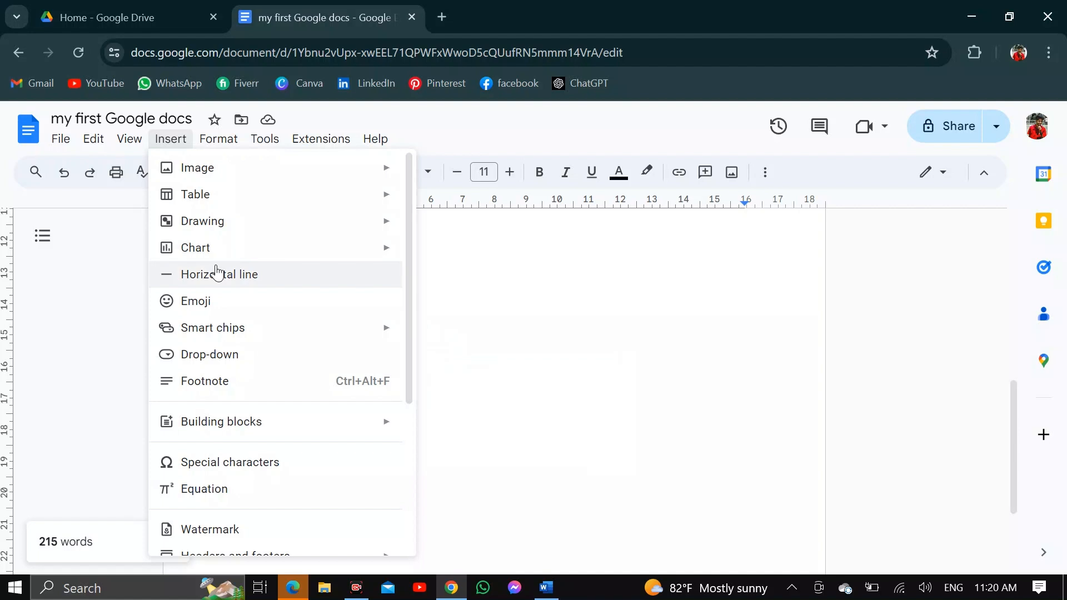
pyautogui.scroll(-1, 258, 489)
pyautogui.moveTo(260, 503)
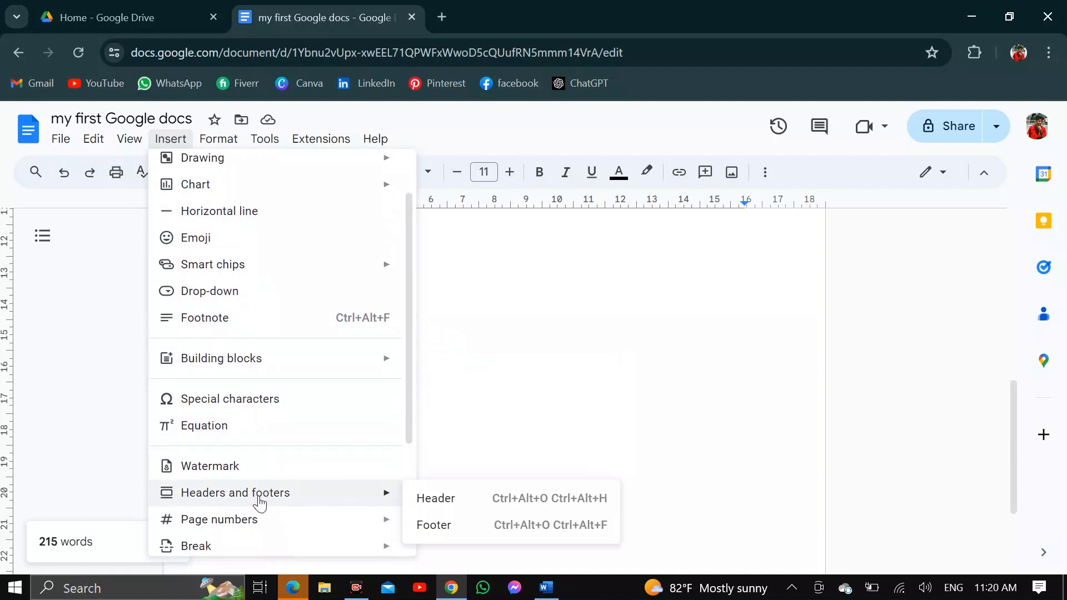
pyautogui.click(438, 522)
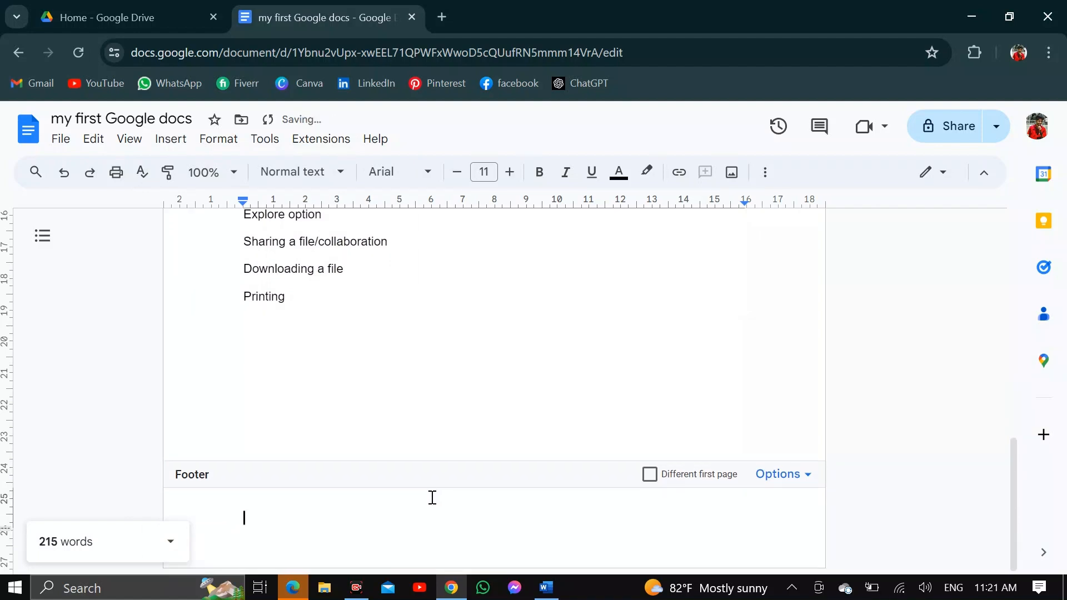
pyautogui.write('hhhhhhhhhhhhhhhhhhhhhhh')
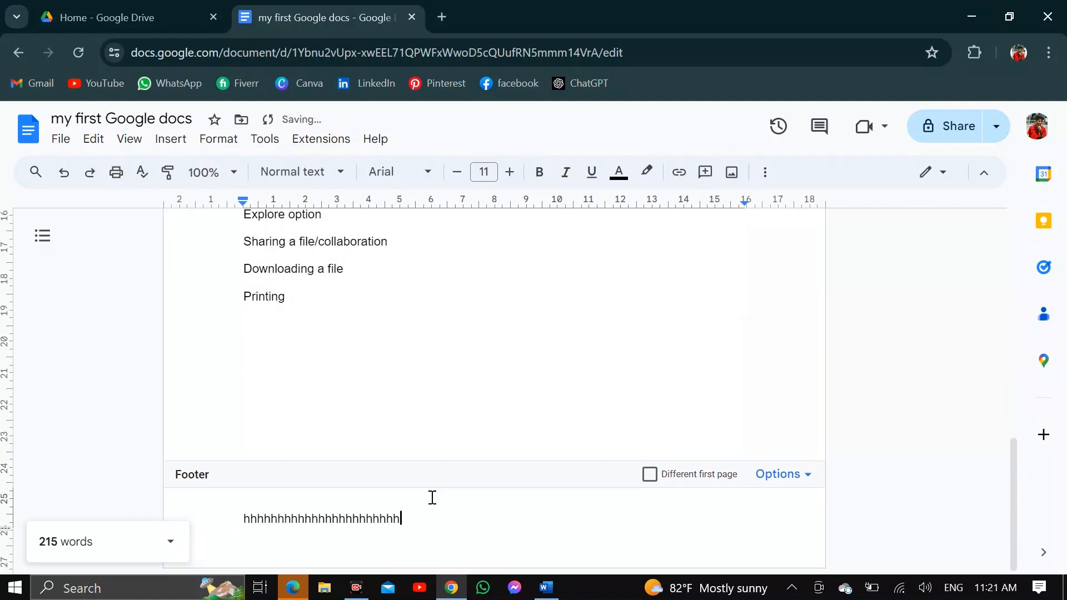
# Step: Select the footer test text and apply the footer format with header and footer margins of 1.27 cm
pyautogui.moveTo(430, 522); pyautogui.dragTo(228, 517)
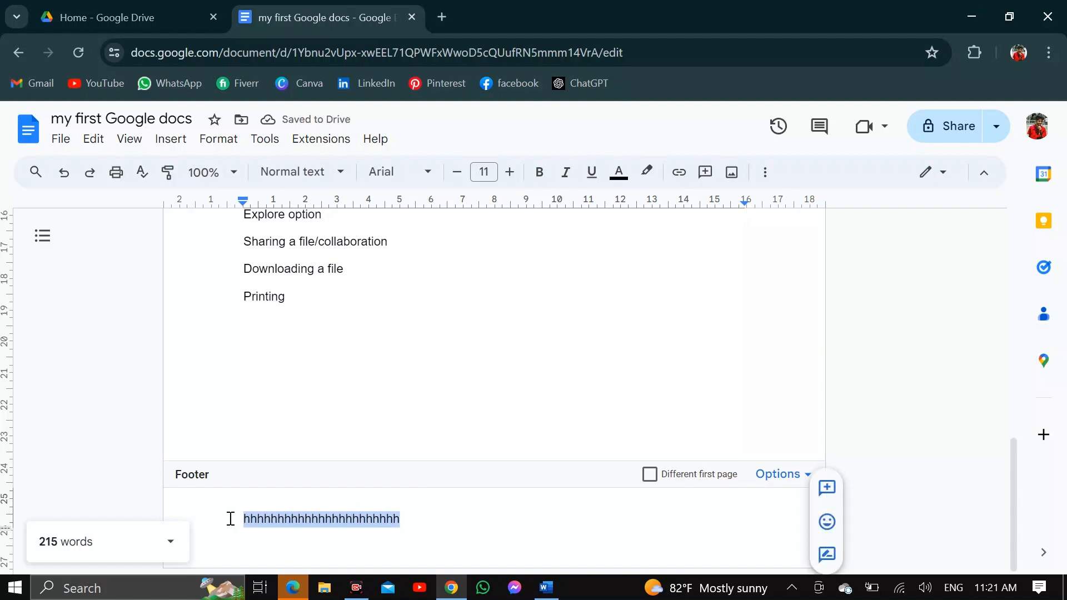
pyautogui.click(798, 481)
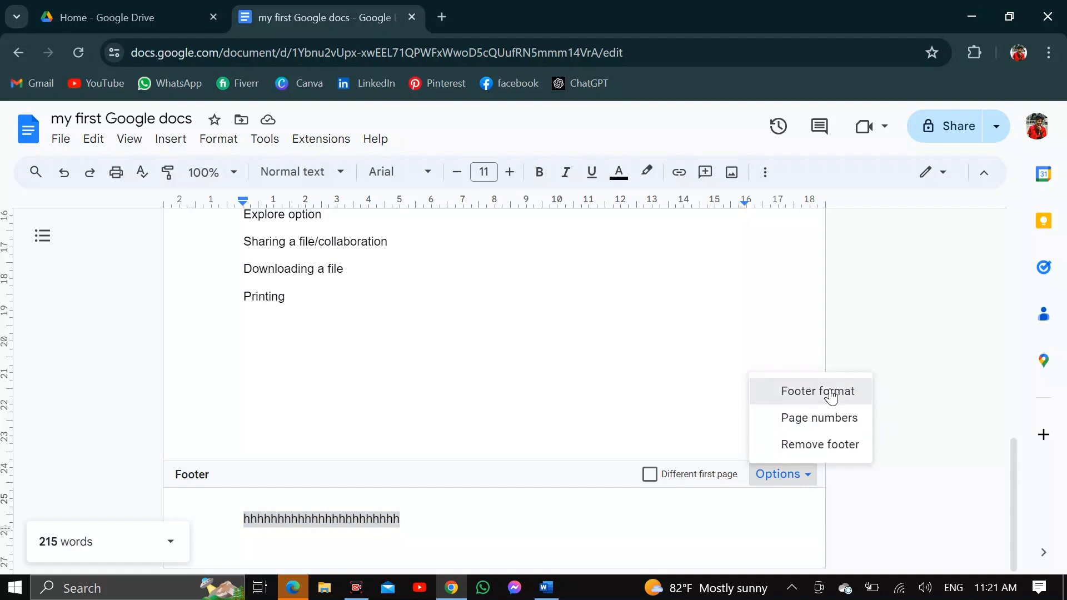
pyautogui.click(831, 393)
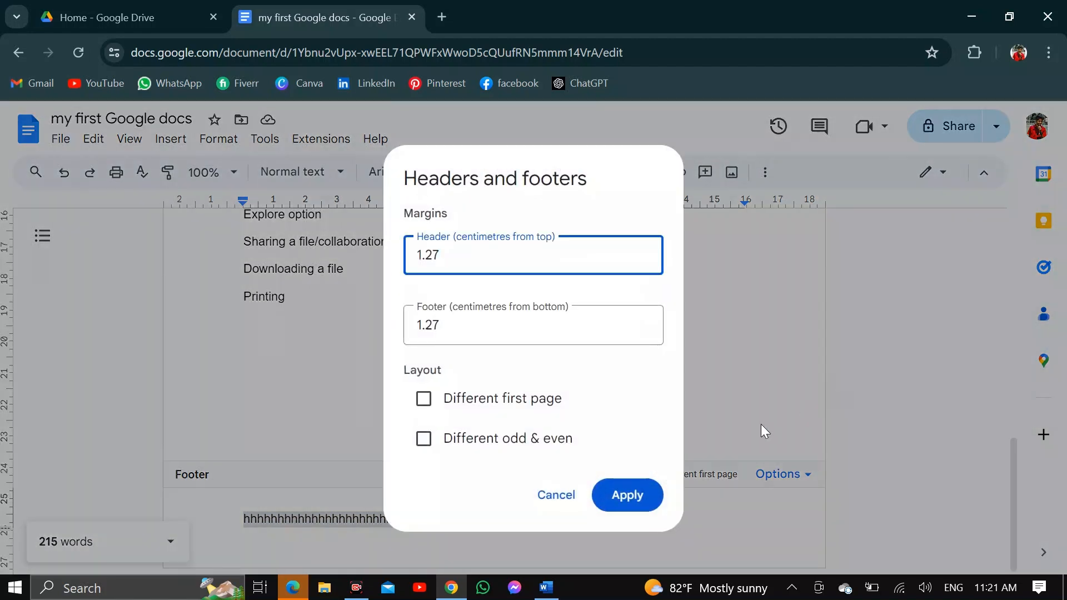
pyautogui.click(636, 499)
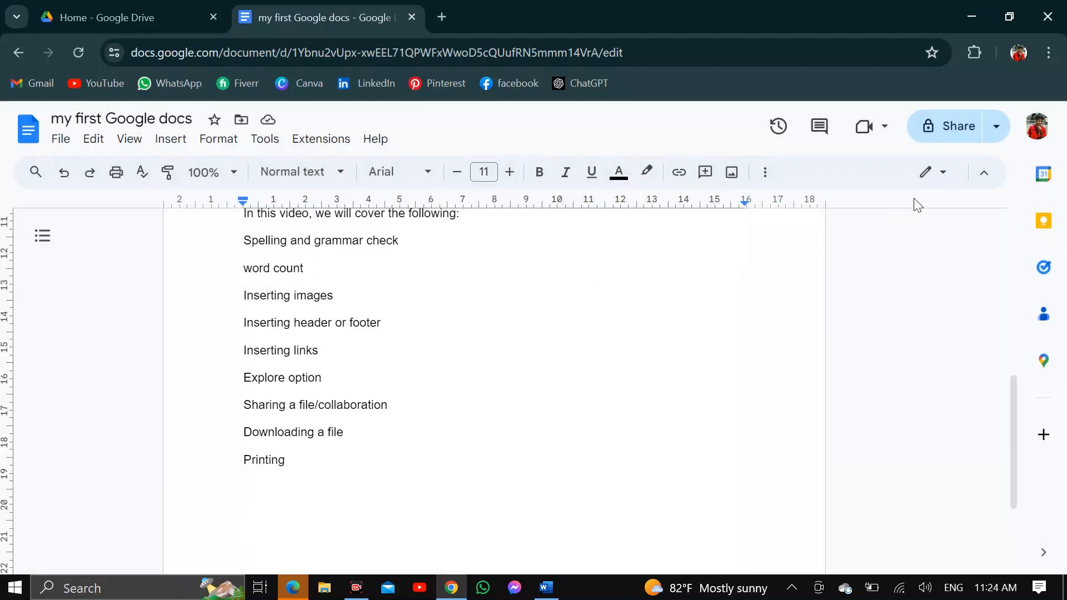
# Step: Start sharing the document with the second suggested contact's e-mail and add the message "hey there"
pyautogui.click(955, 129)
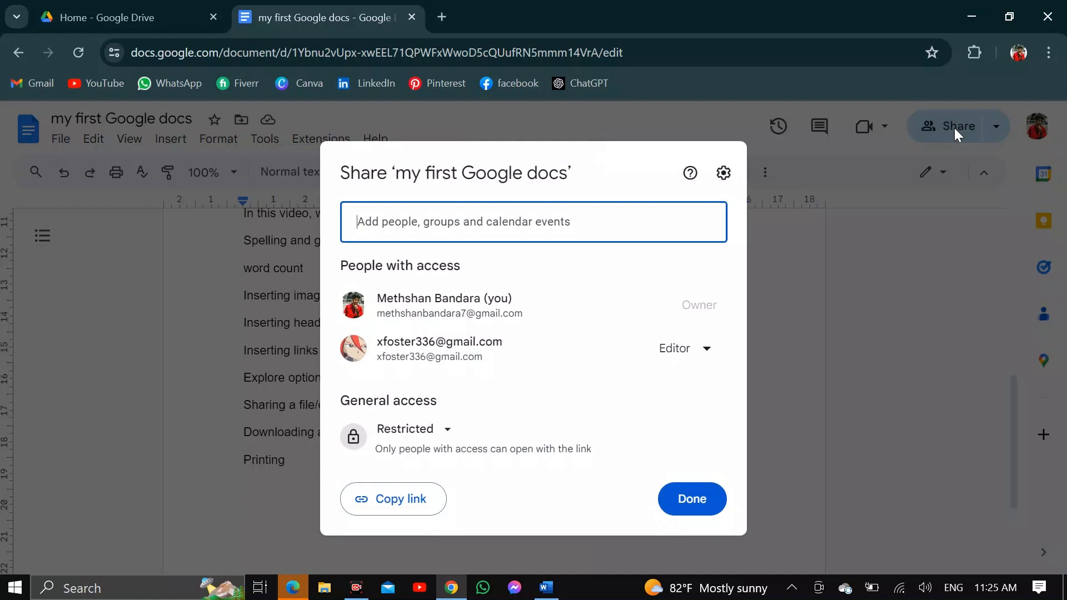
pyautogui.click(382, 236)
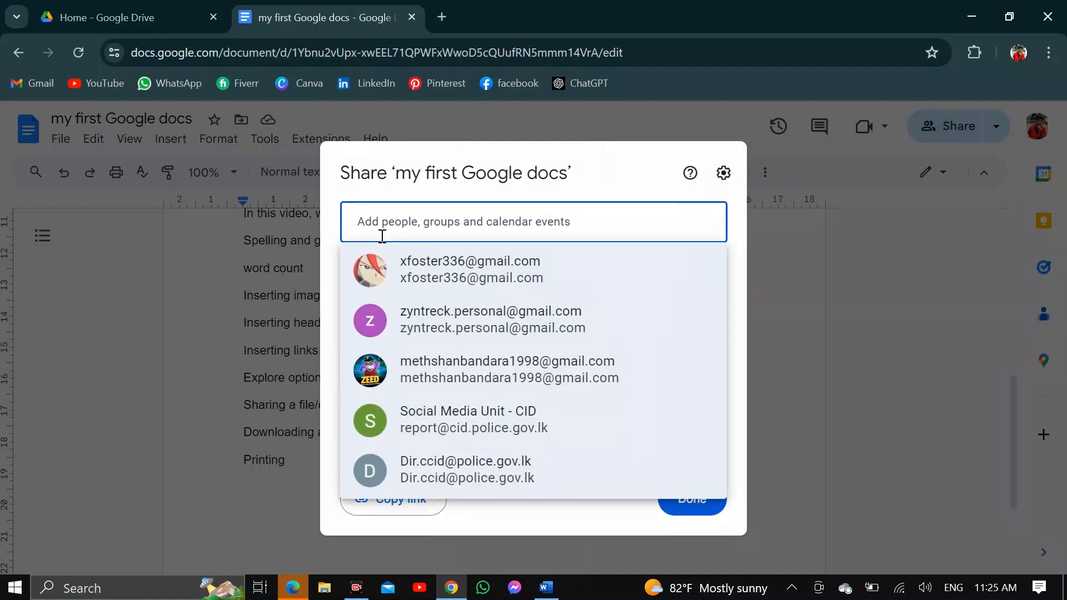
pyautogui.moveTo(404, 331)
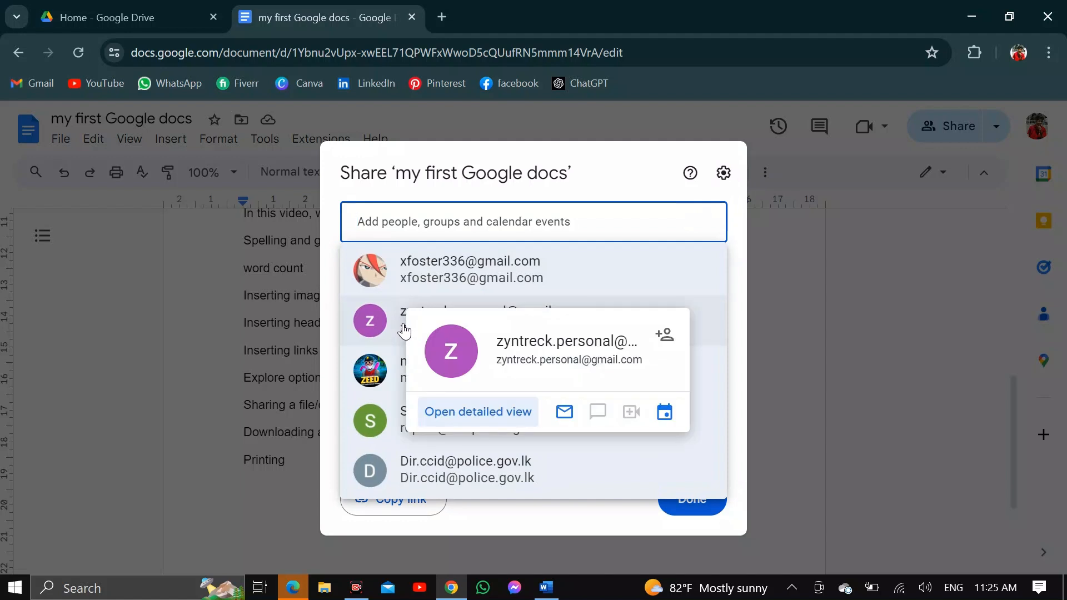
pyautogui.click(370, 326)
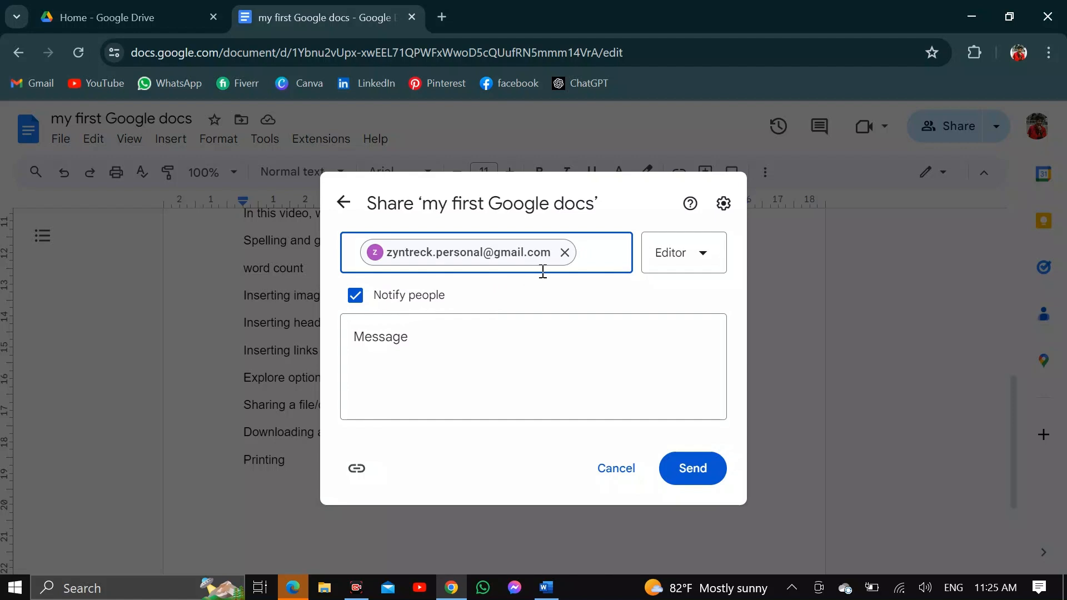
pyautogui.click(385, 337)
pyautogui.write('he')
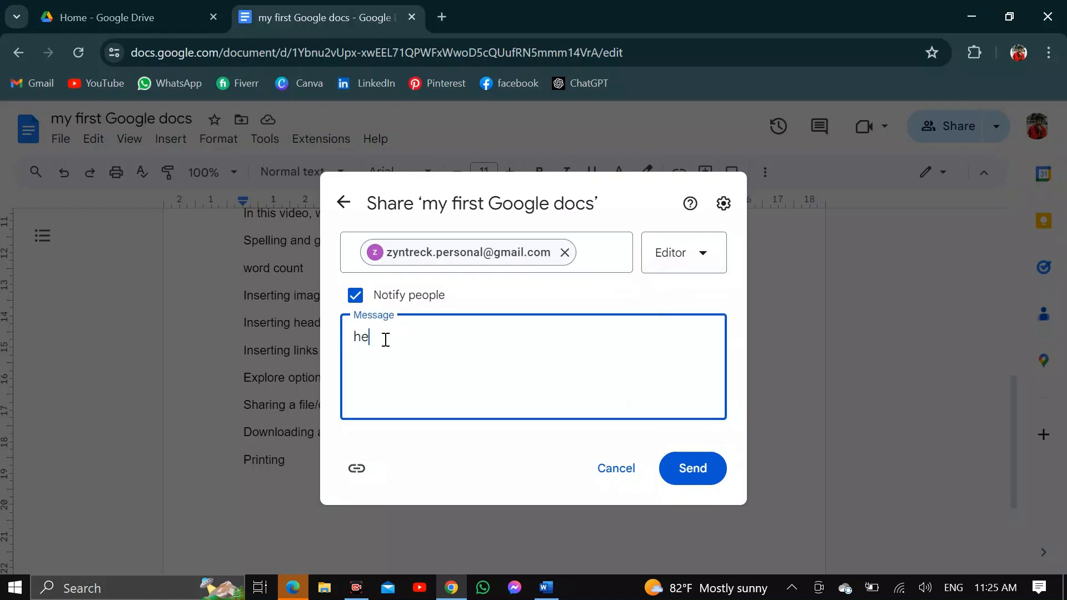
pyautogui.write('y there')
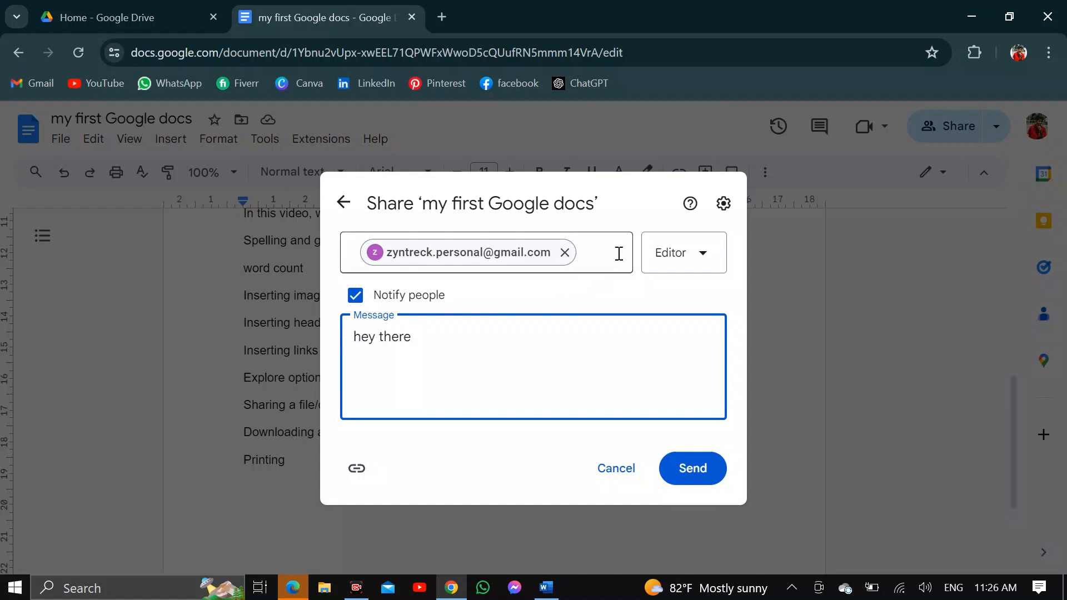
# Step: Set the invited person's access role to Viewer and send the sharing invitation
pyautogui.click(703, 260)
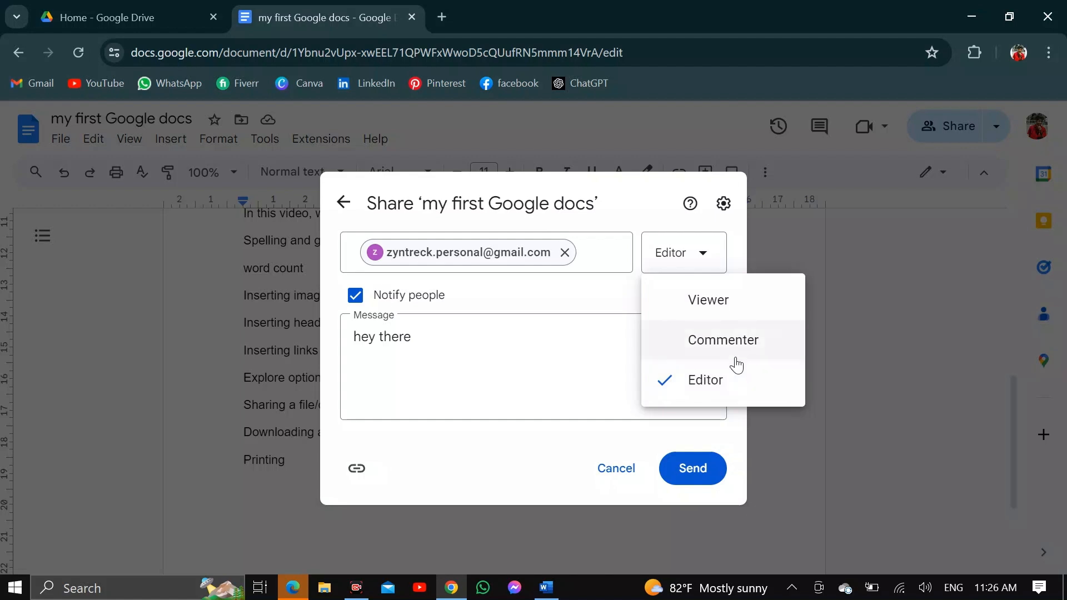
pyautogui.click(764, 355)
pyautogui.click(699, 308)
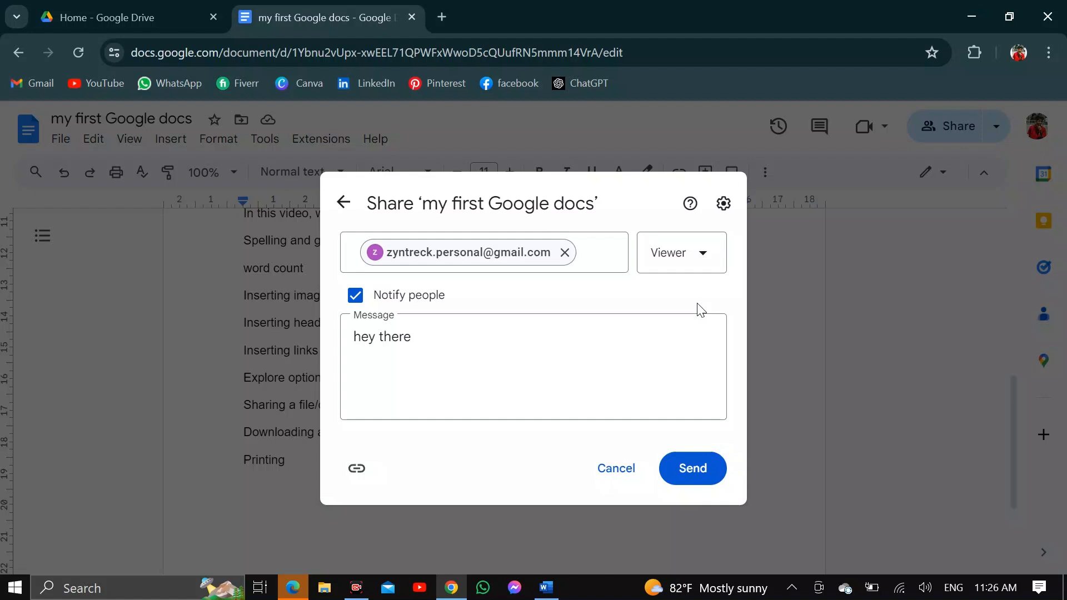
pyautogui.click(701, 469)
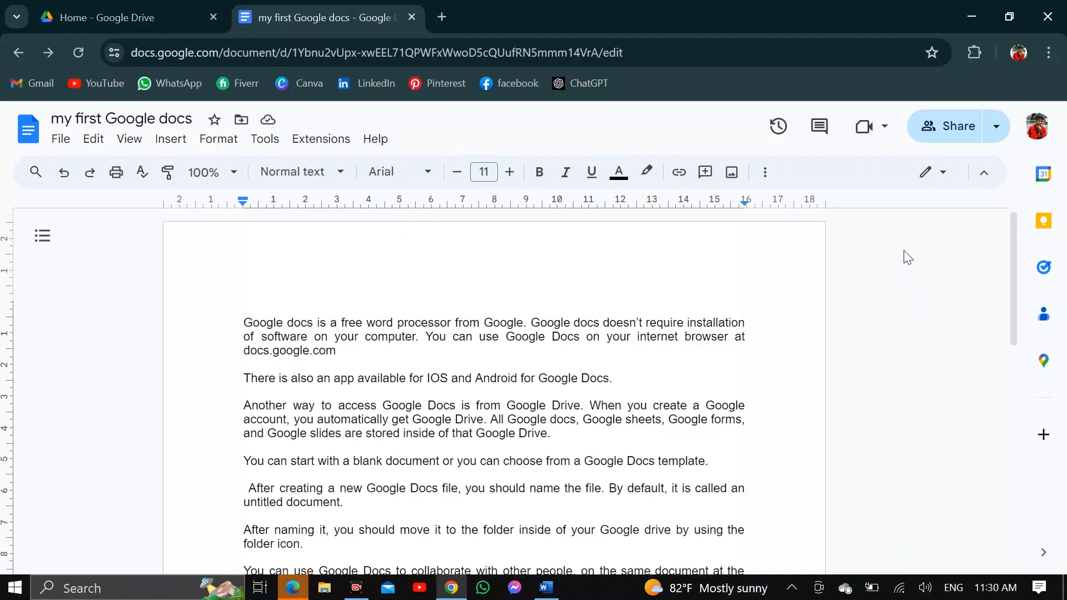
# Step: Download the document to the computer as a PDF document (.pdf)
pyautogui.click(60, 139)
pyautogui.moveTo(94, 143)
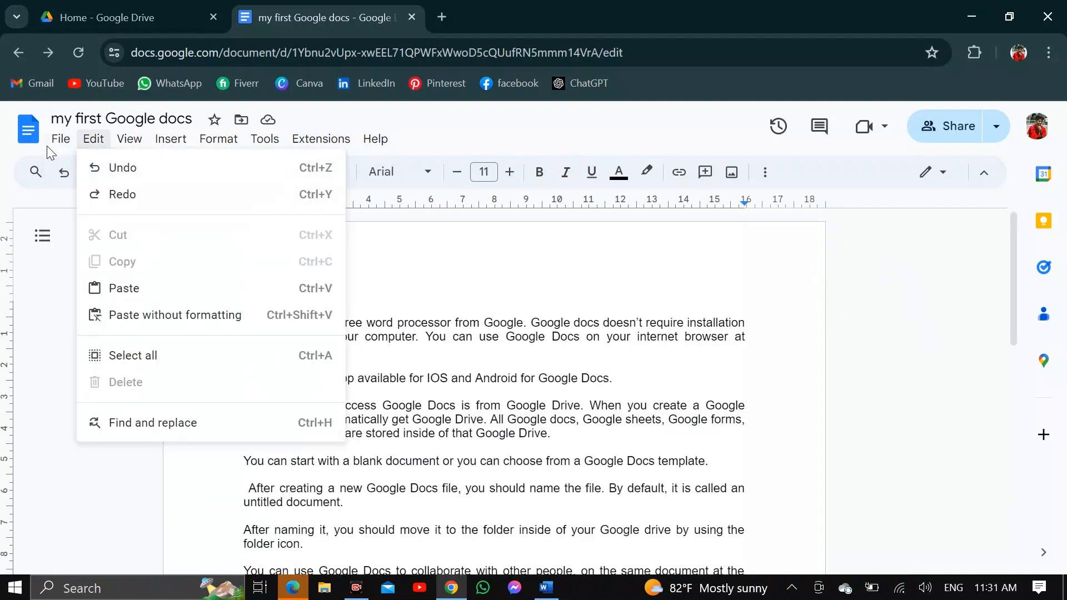
pyautogui.moveTo(48, 142)
pyautogui.moveTo(110, 264)
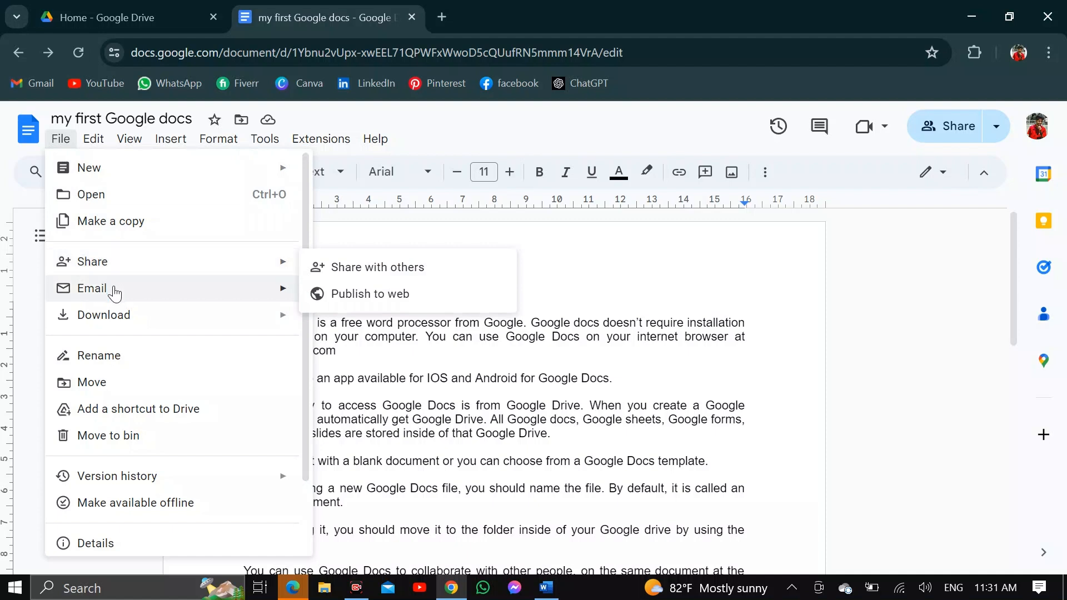
pyautogui.moveTo(117, 314)
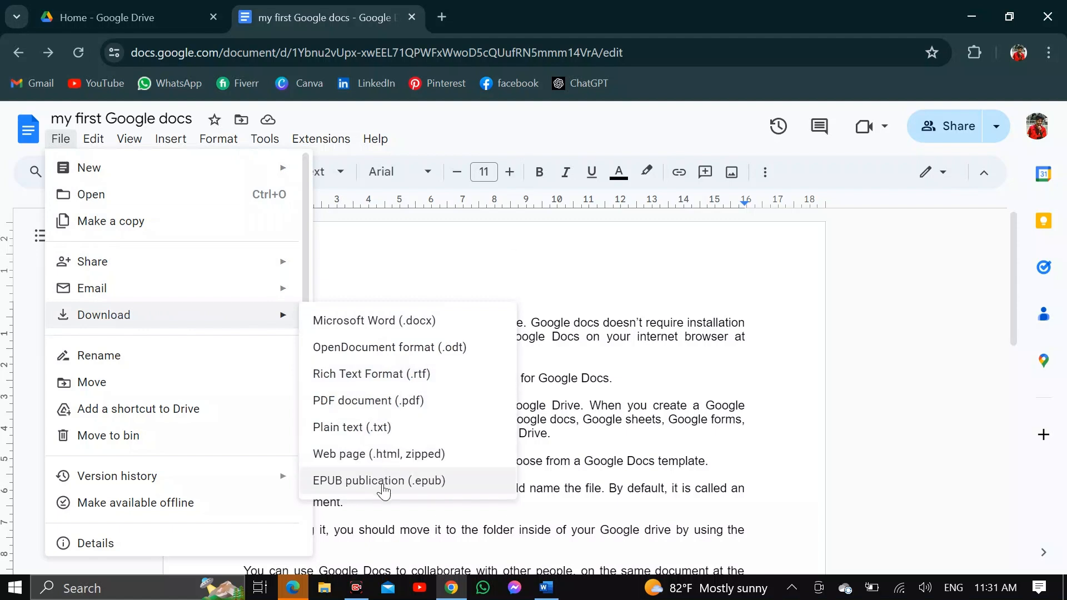
pyautogui.click(411, 404)
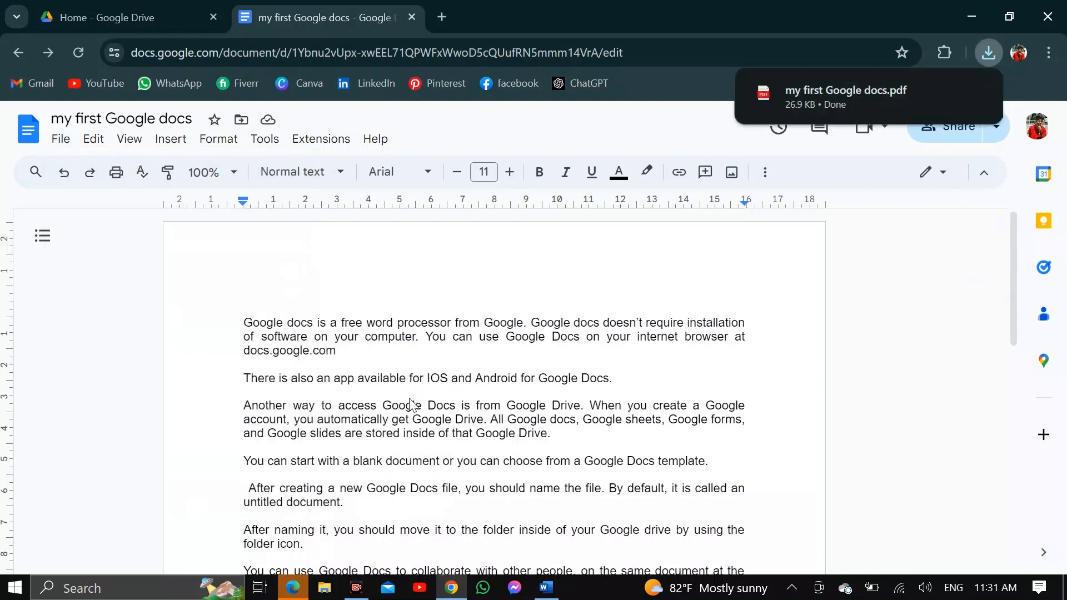
# Step: Open the downloaded "my first Google docs.pdf", look through the whole page, and close it to return to the document
pyautogui.click(807, 93)
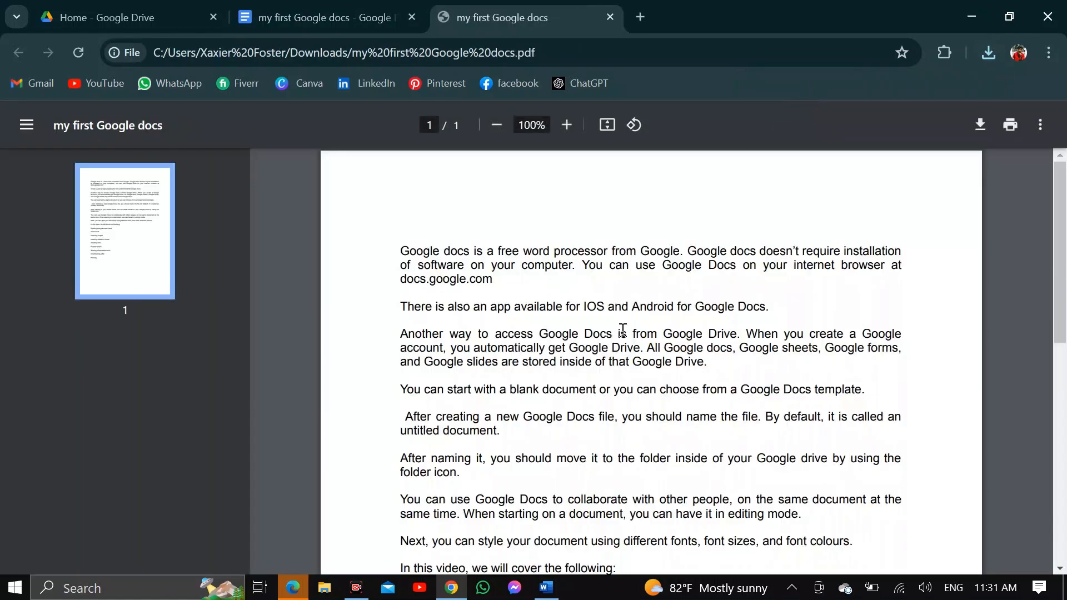
pyautogui.scroll(-10, 623, 330)
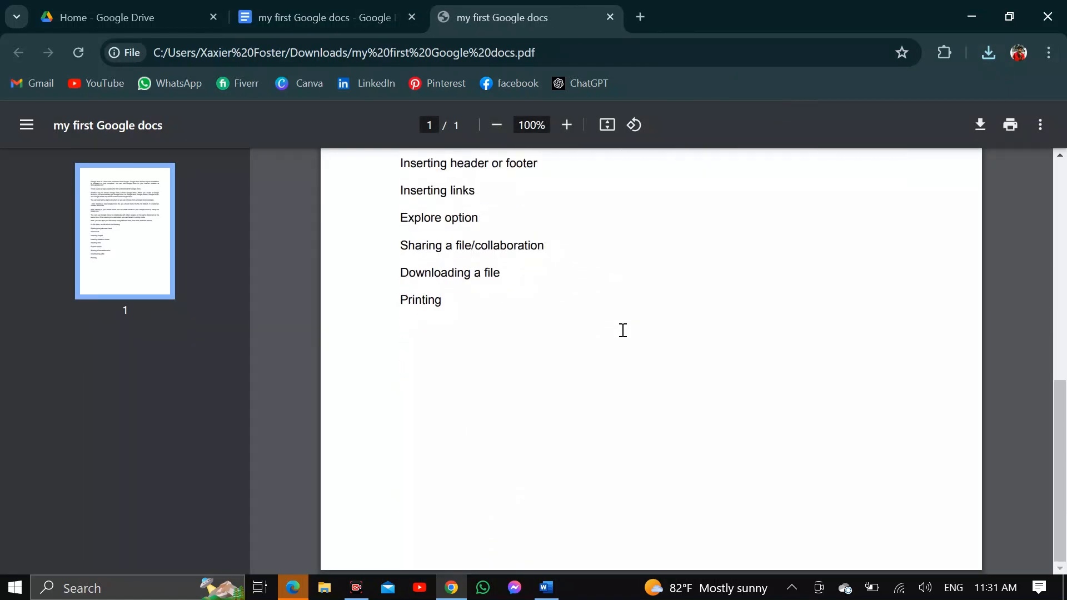
pyautogui.scroll(10, 465, 288)
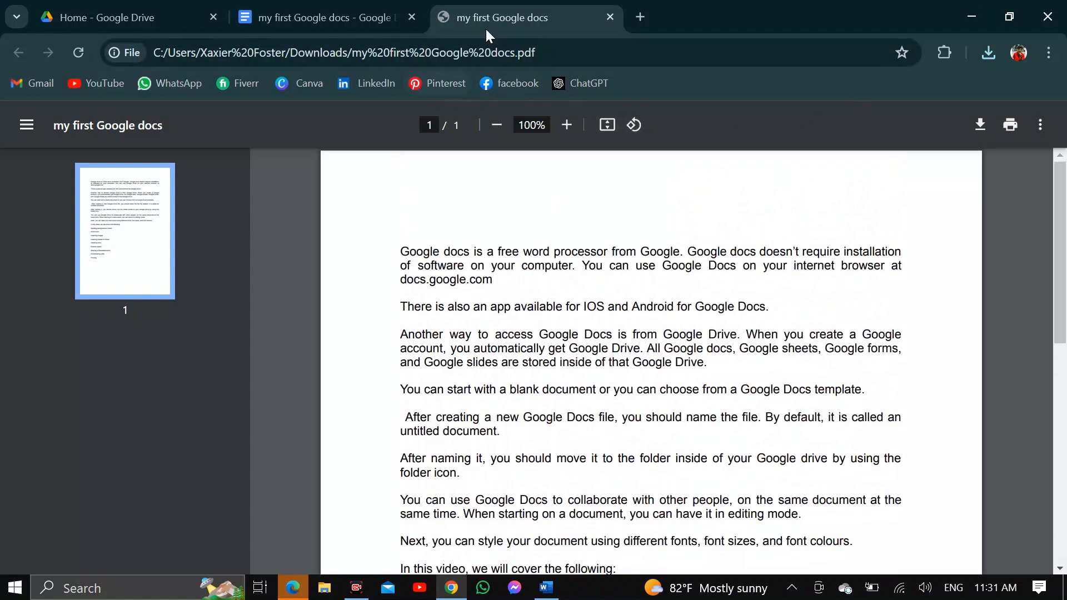
pyautogui.click(610, 17)
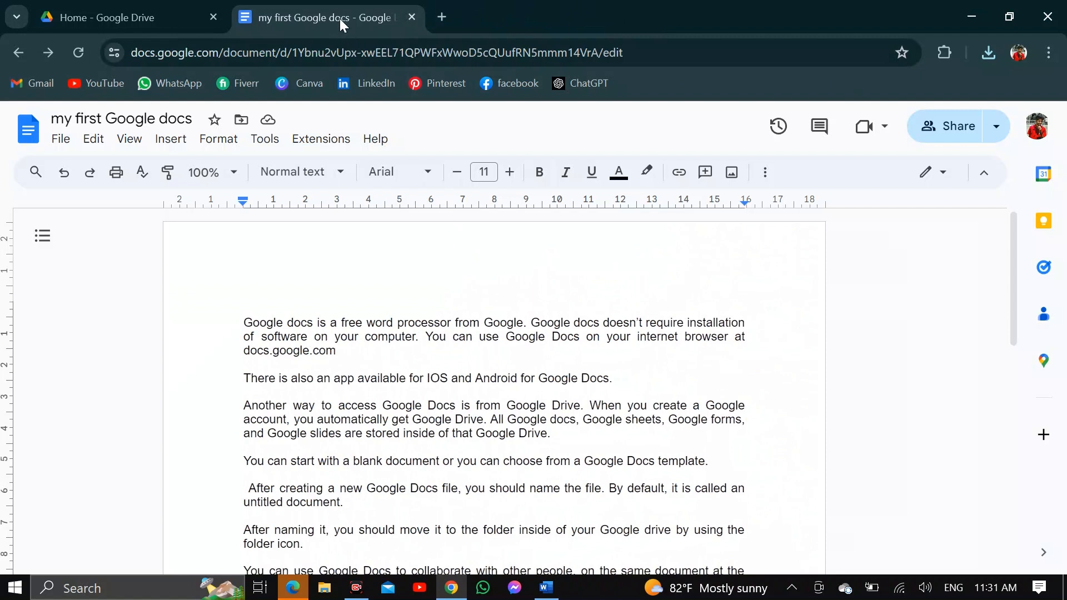
pyautogui.click(61, 140)
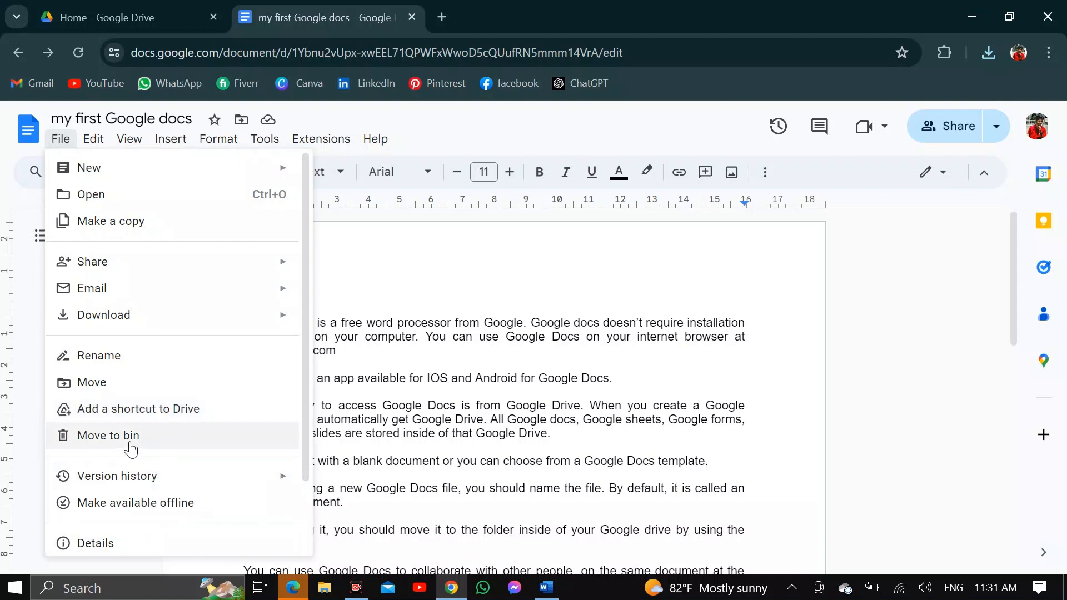
pyautogui.moveTo(188, 328)
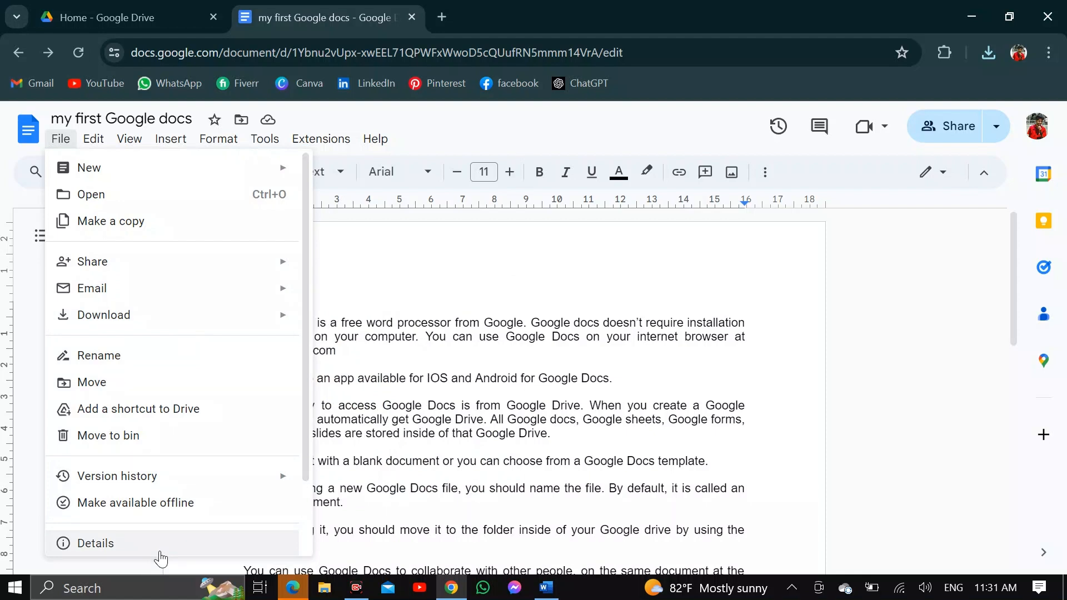
pyautogui.moveTo(108, 149)
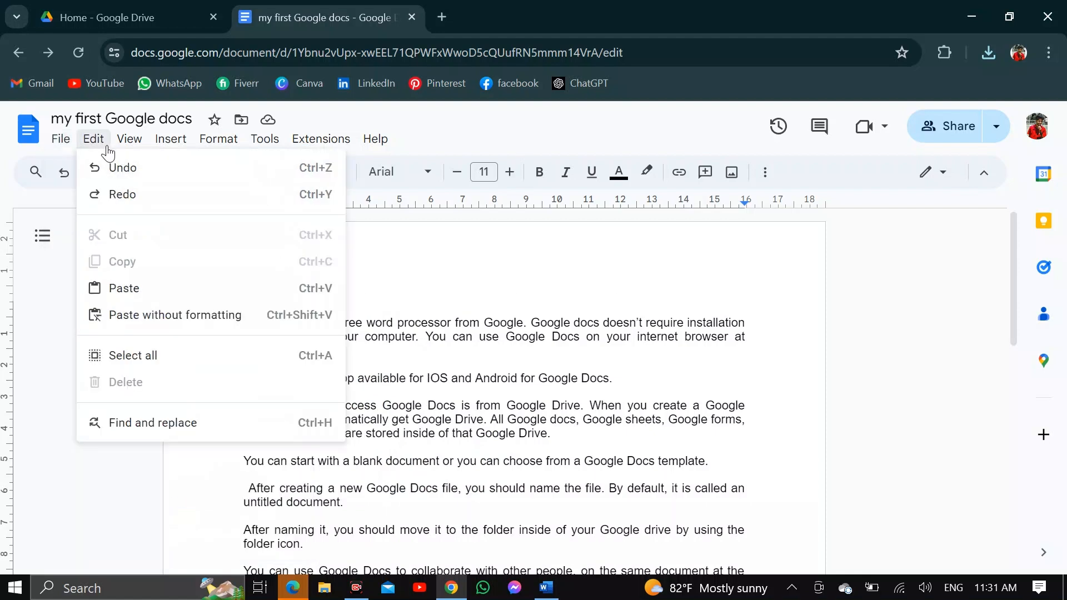